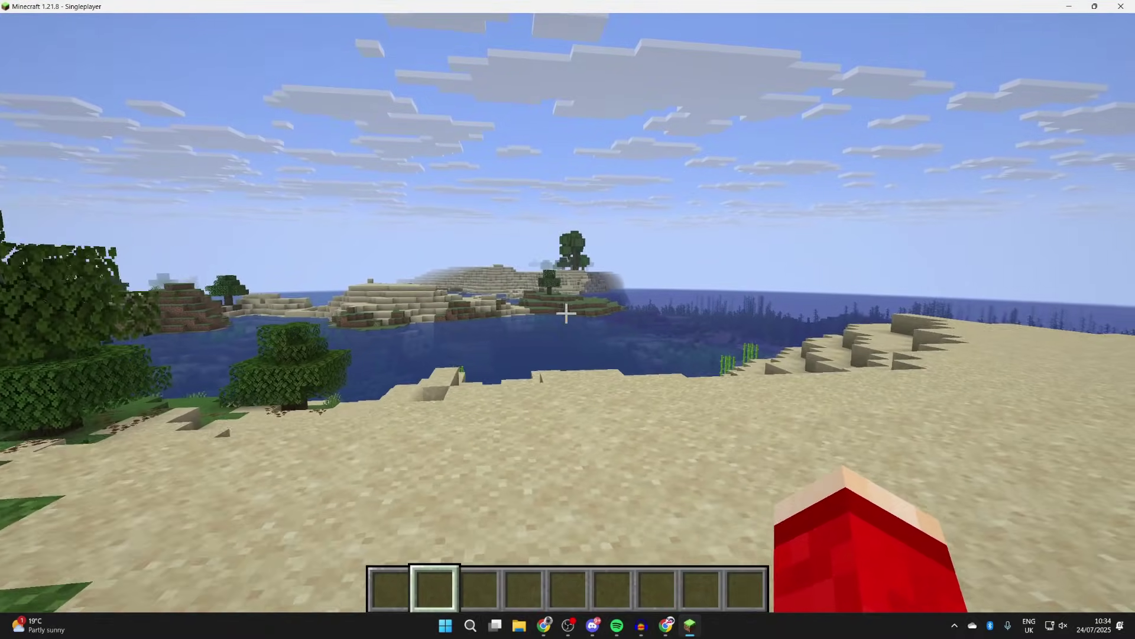
key(w)
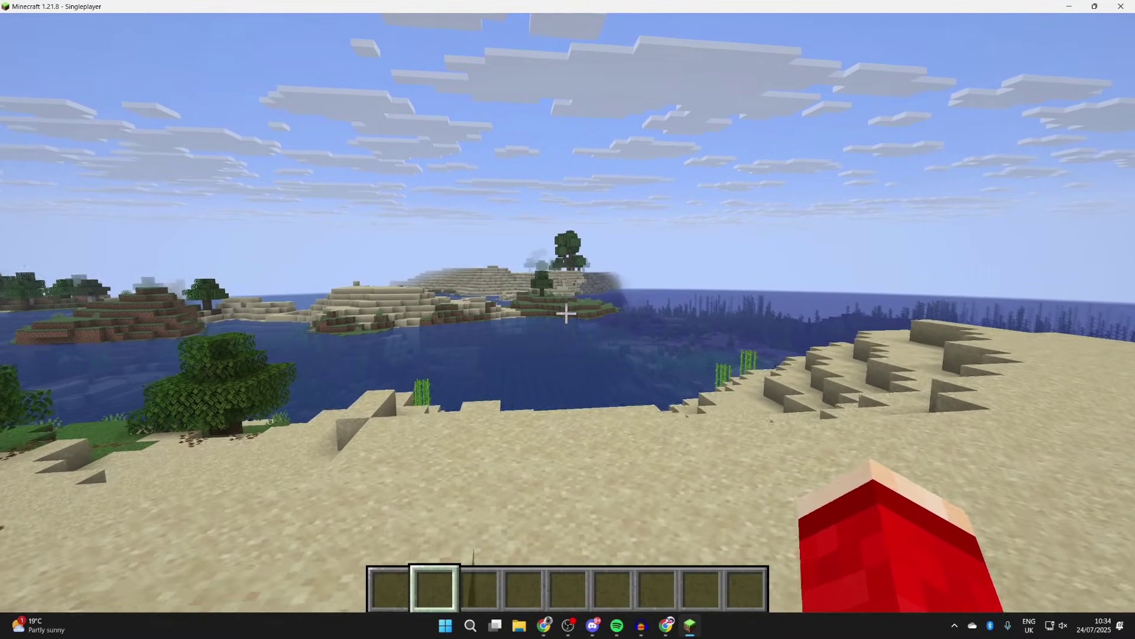
key(w)
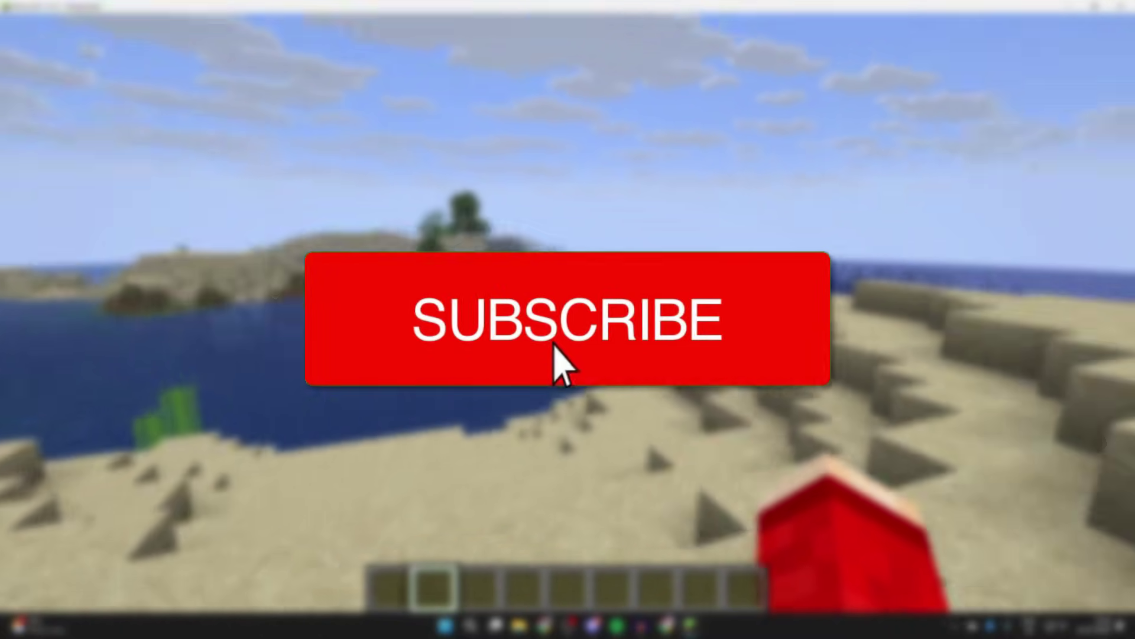
key(w)
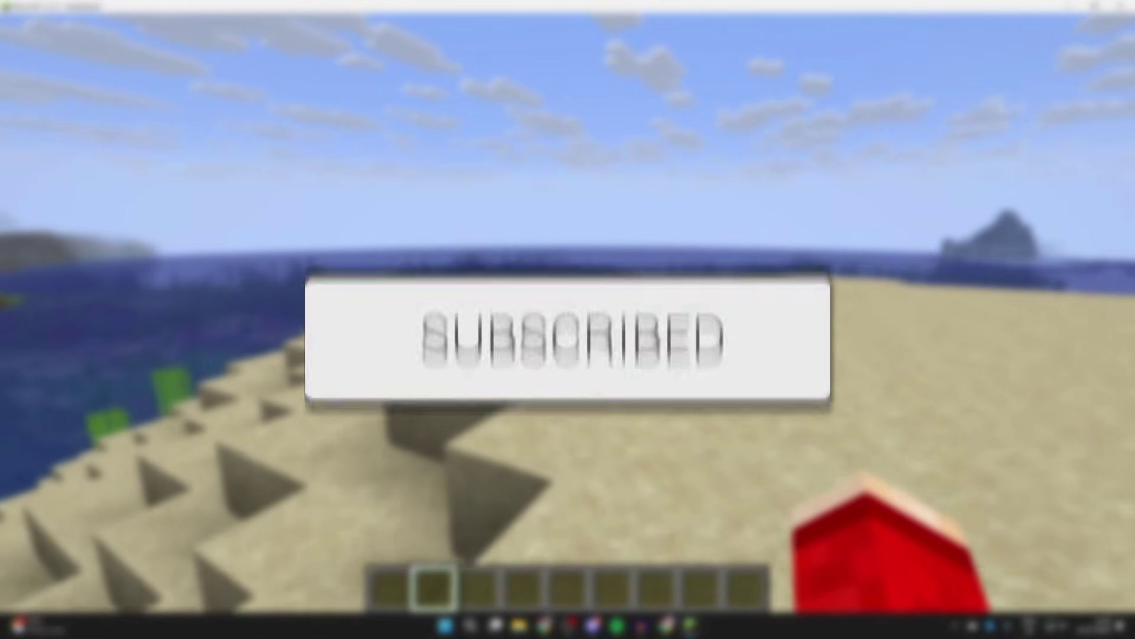
key(w)
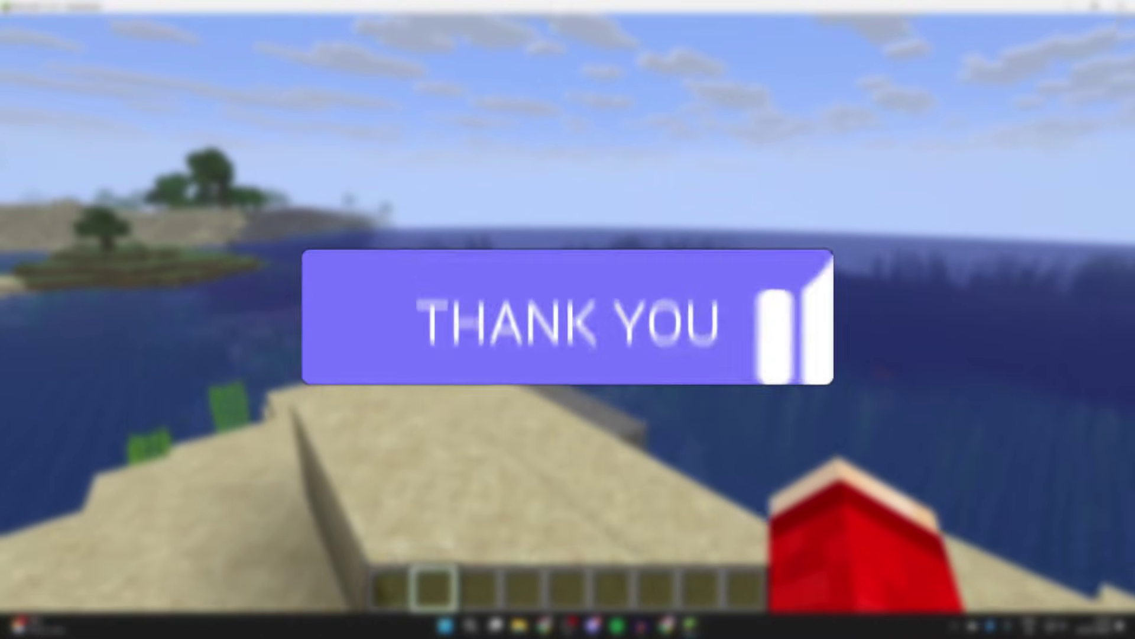
key(w)
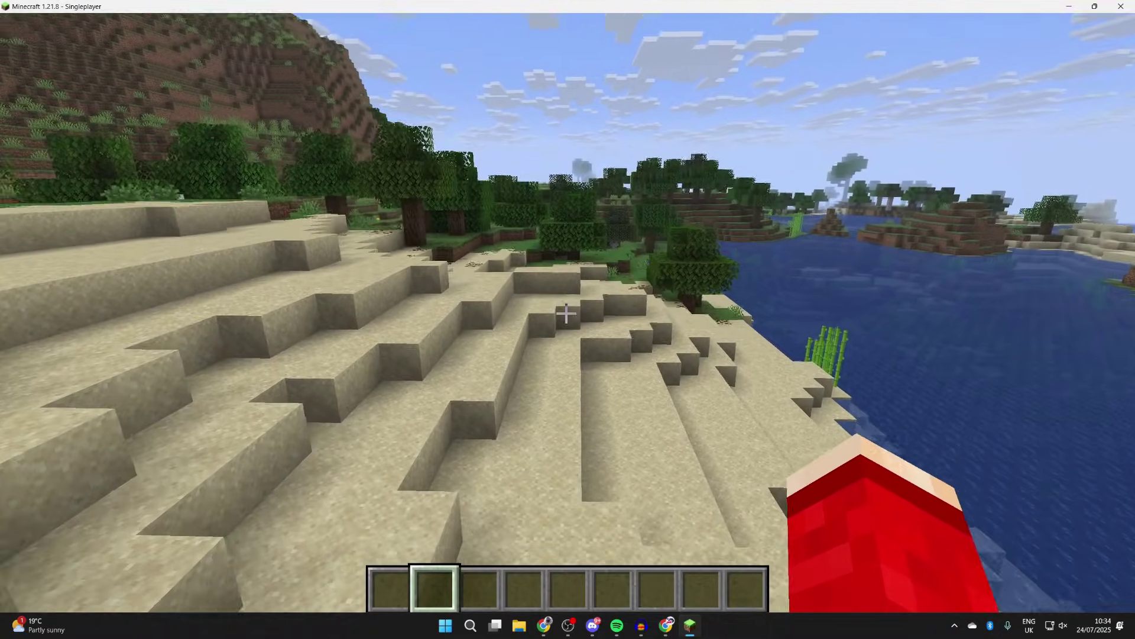
key(w)
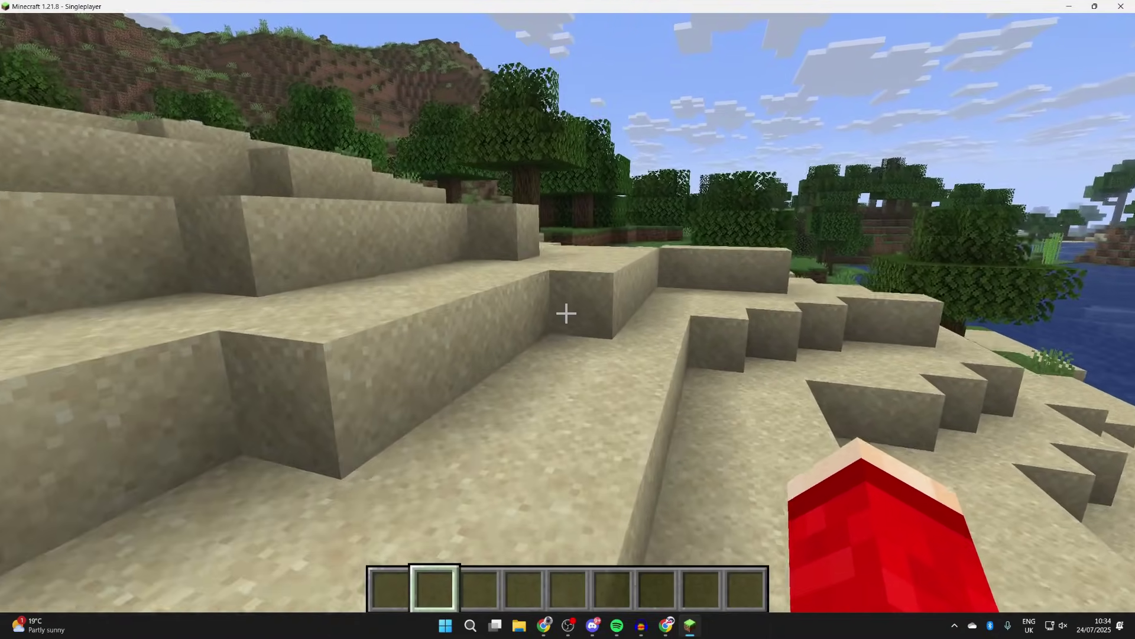
key(w)
Save the current world, quit to the title screen and close Minecraft.
key(Escape)
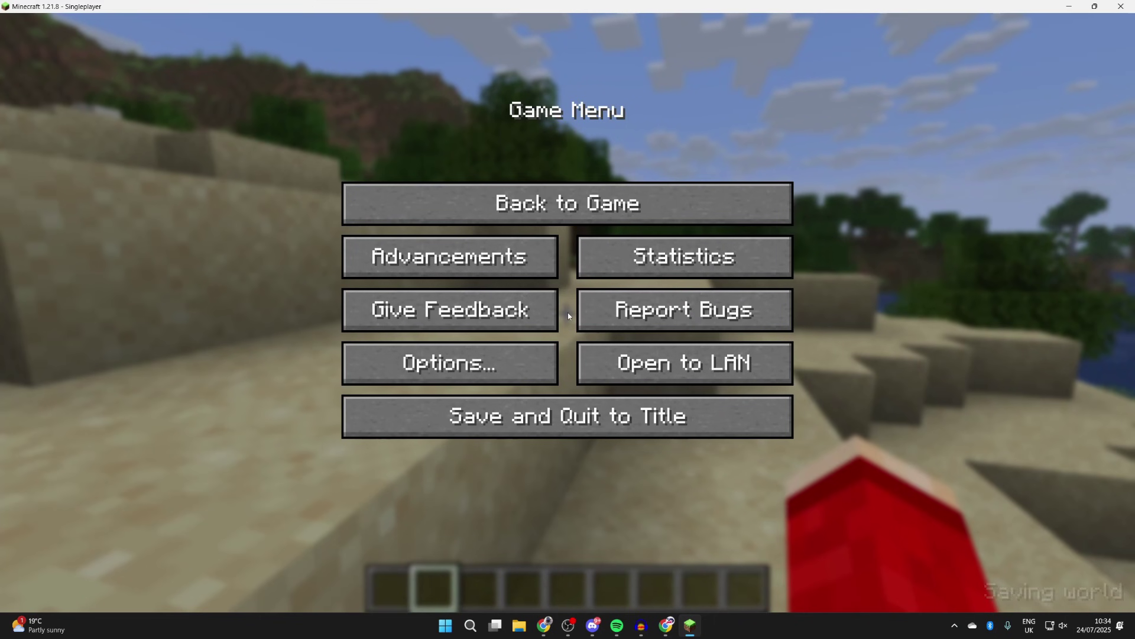
click(563, 408)
click(661, 474)
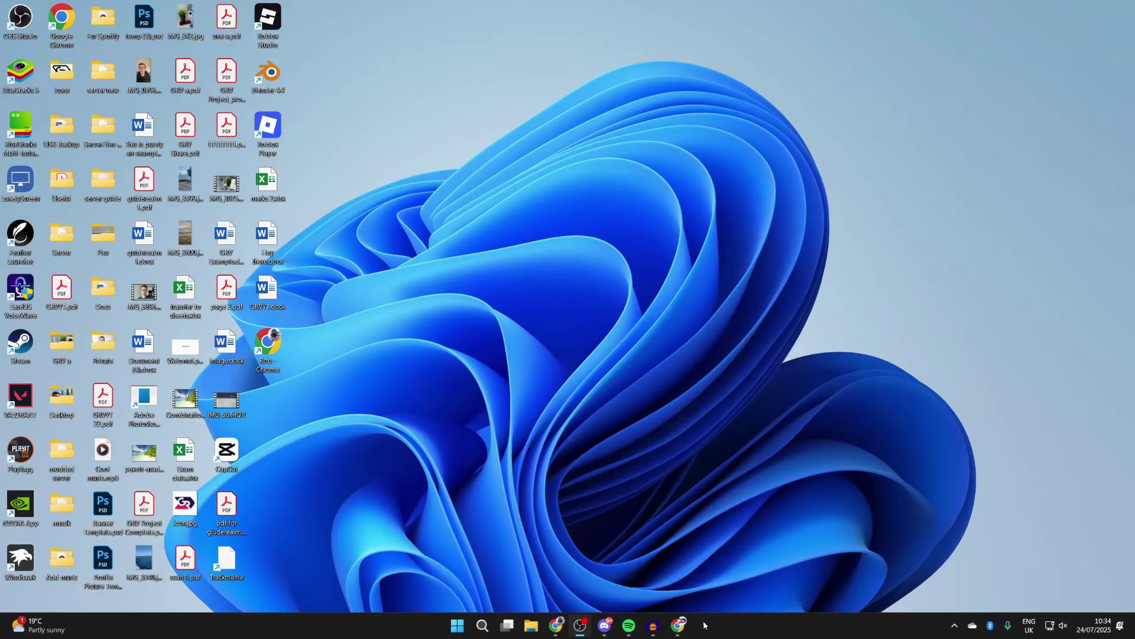
Switch to Chrome, search Google for "forge minecraft" and open the Minecraft Forge downloads page.
click(681, 627)
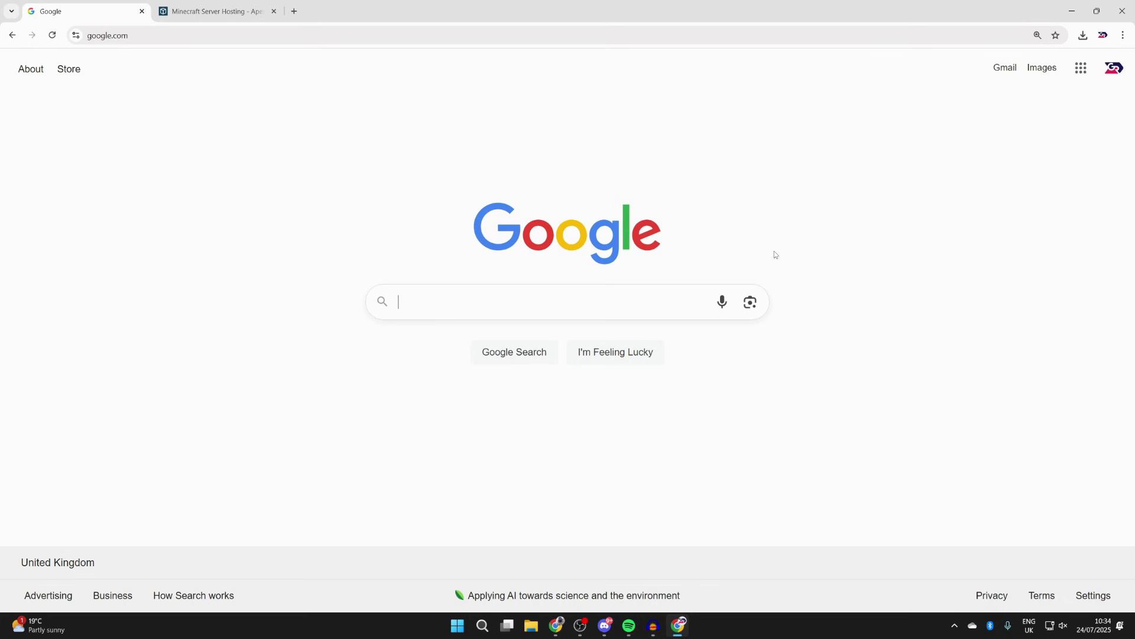
text(forge mine)
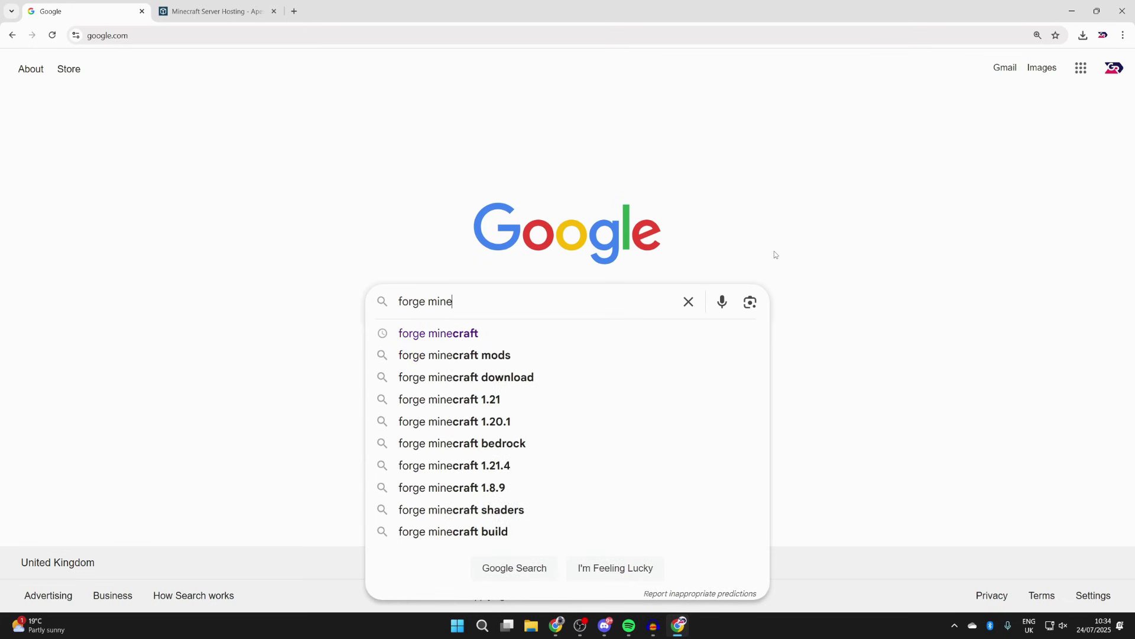
text(craft)
key(Return)
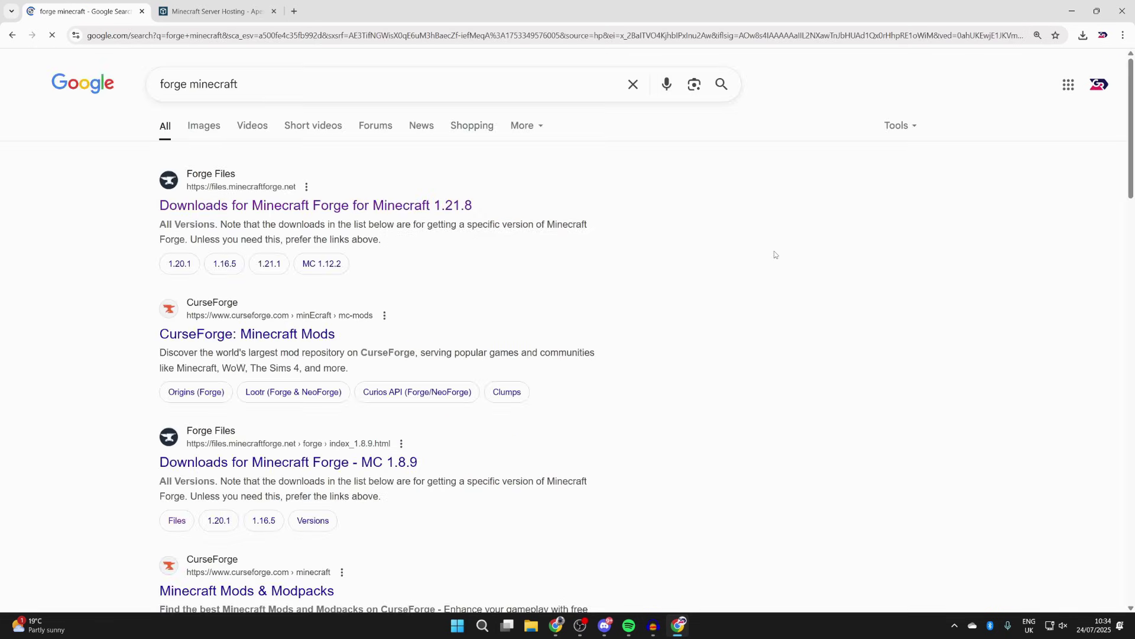
click(224, 205)
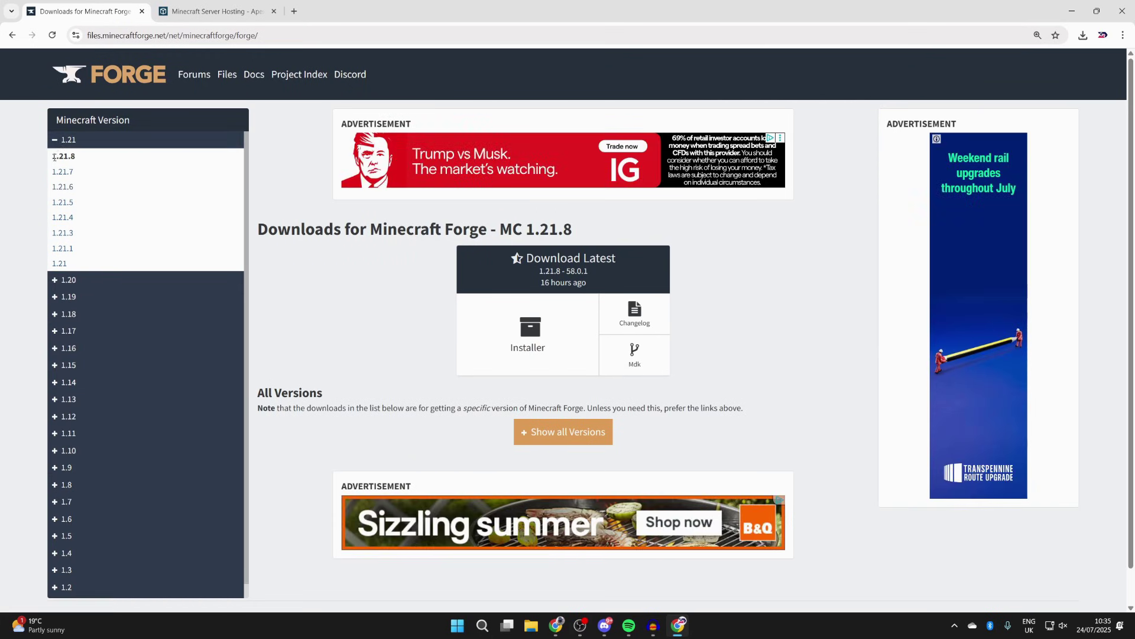
Download the latest Forge installer for Minecraft 1.21.8, skipping the advertisement page.
click(532, 341)
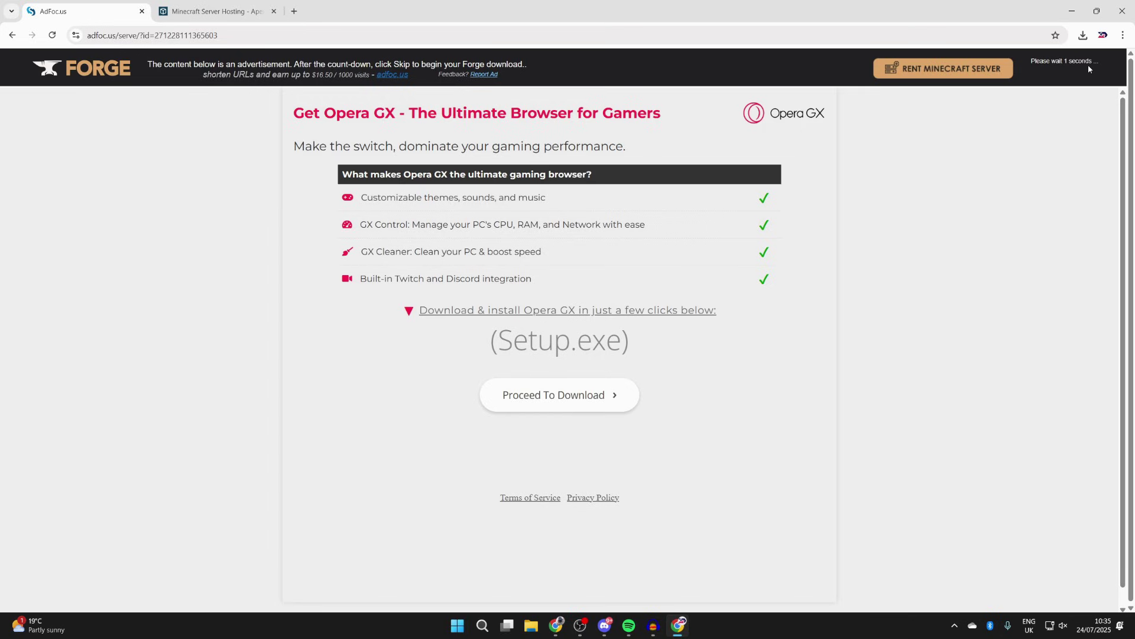
click(1068, 66)
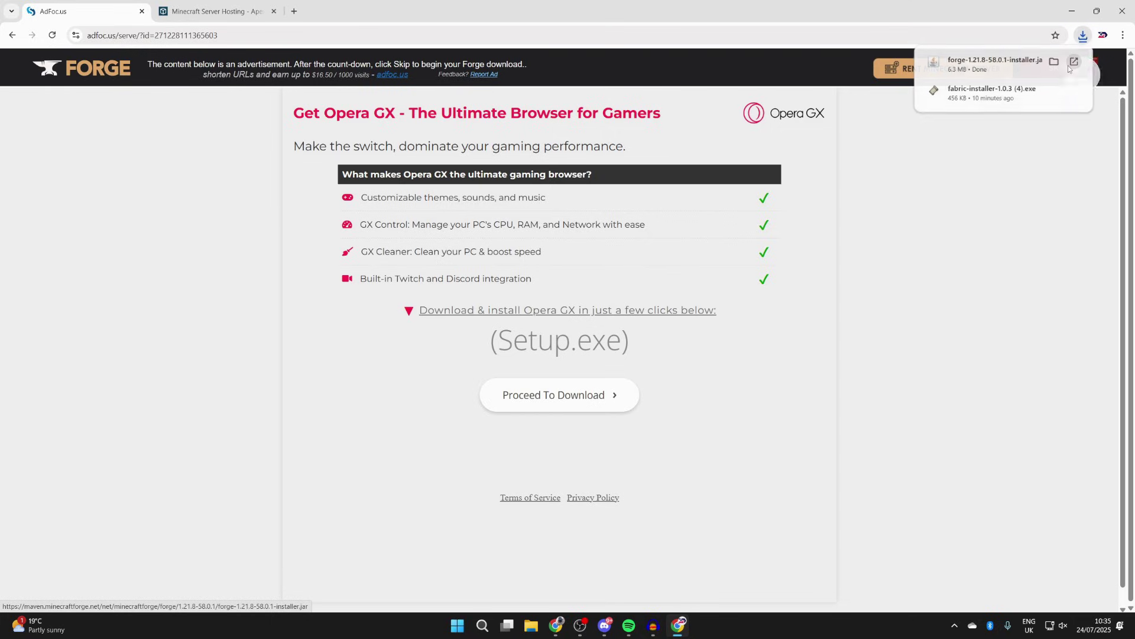
click(1069, 64)
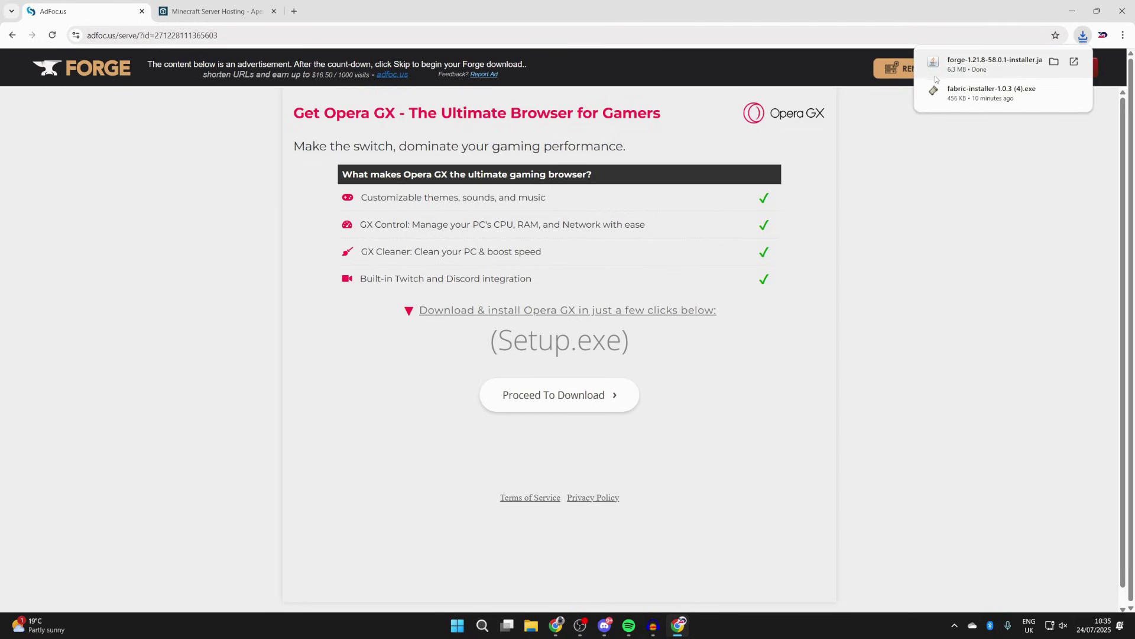
Go to curseforge.com and open the full list of Minecraft projects.
click(171, 34)
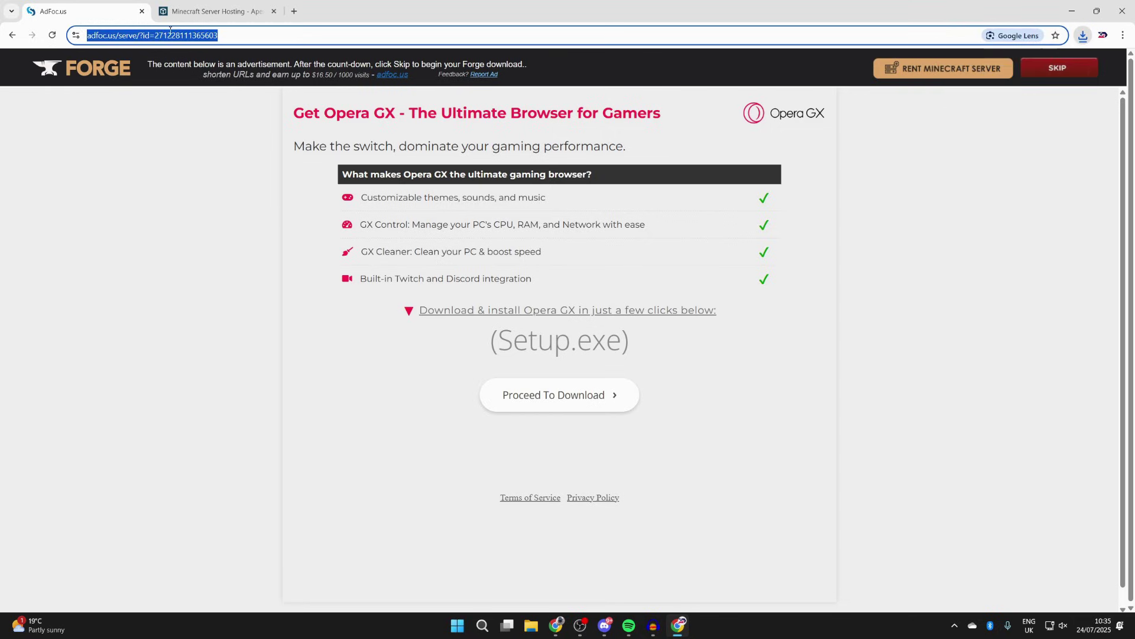
text(curseforge.com)
key(Return)
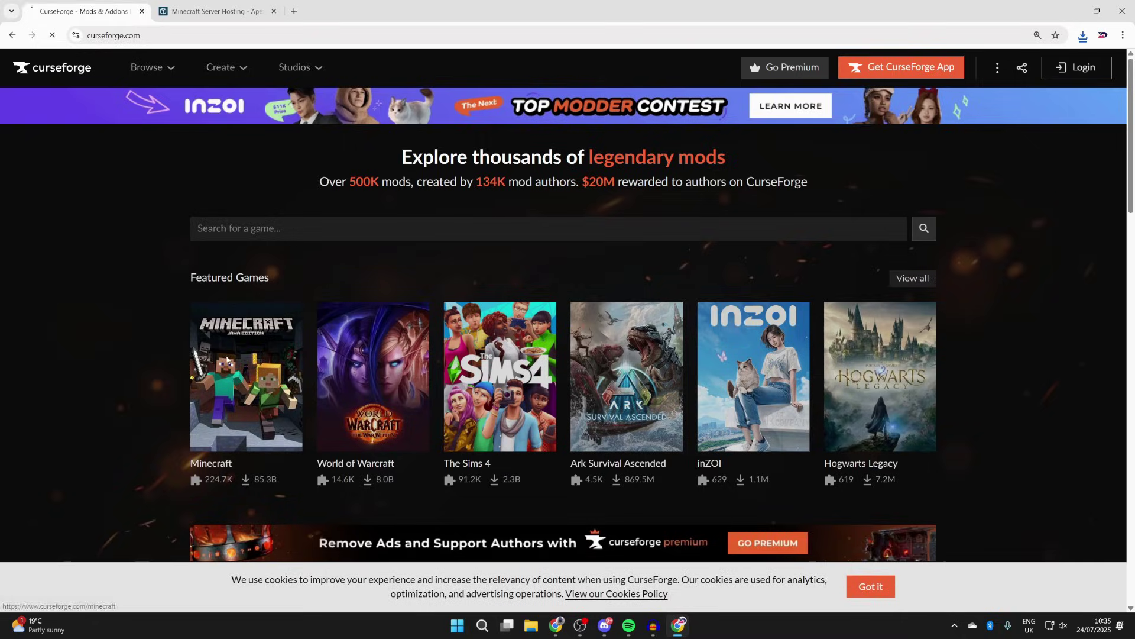
click(226, 358)
click(280, 251)
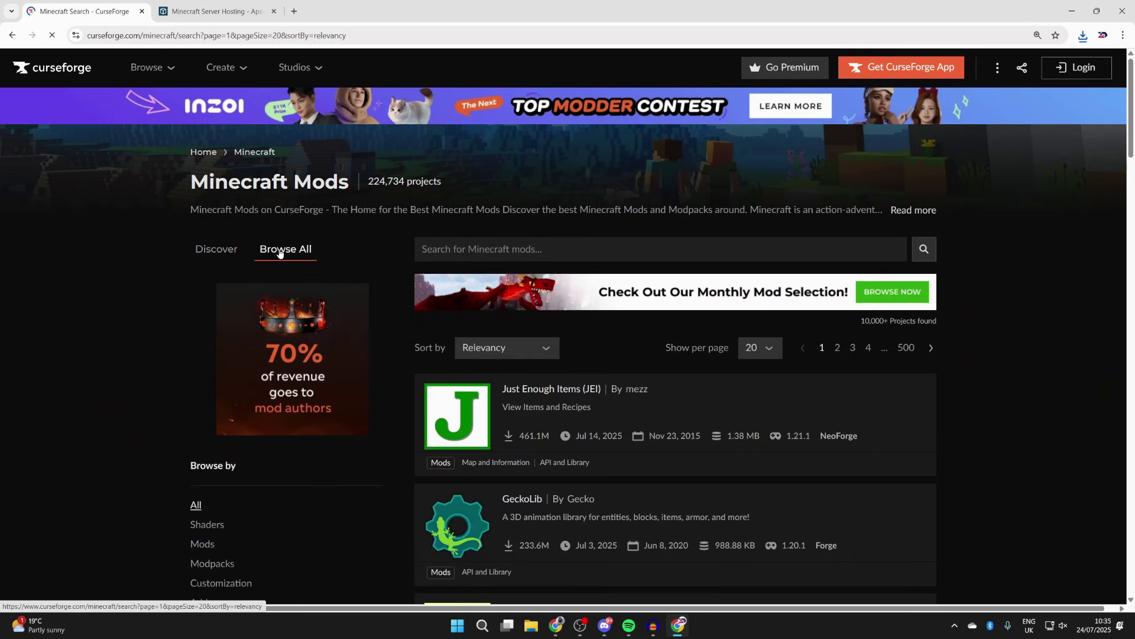
Filter the Minecraft projects by the Forge mod loader and game version 1.21.8.
scroll(451, 568, down, 6)
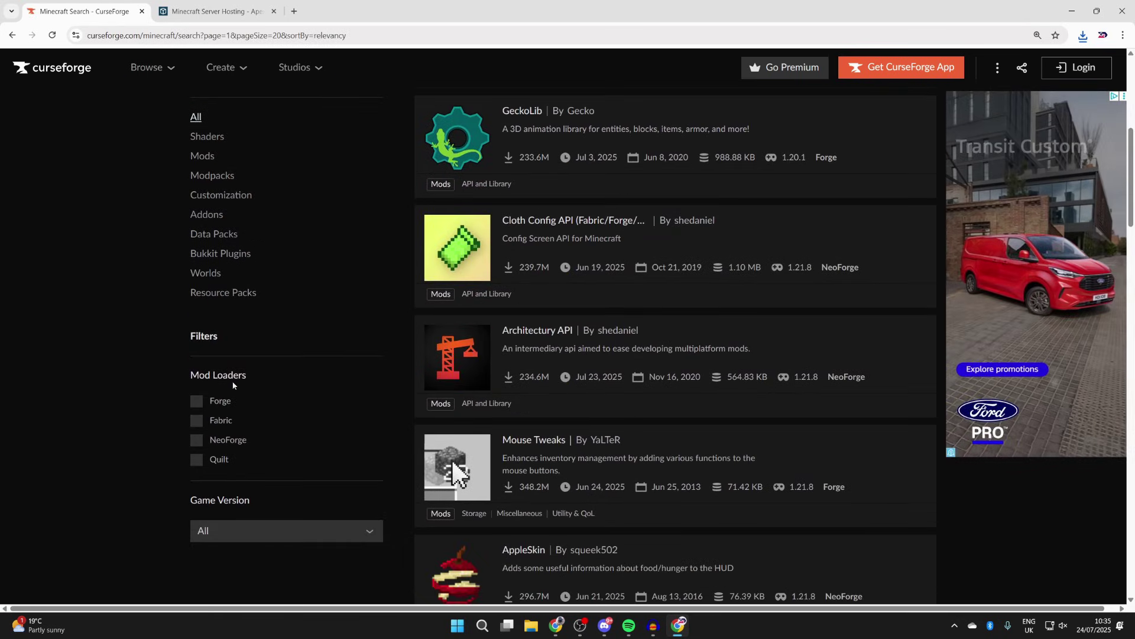
click(223, 406)
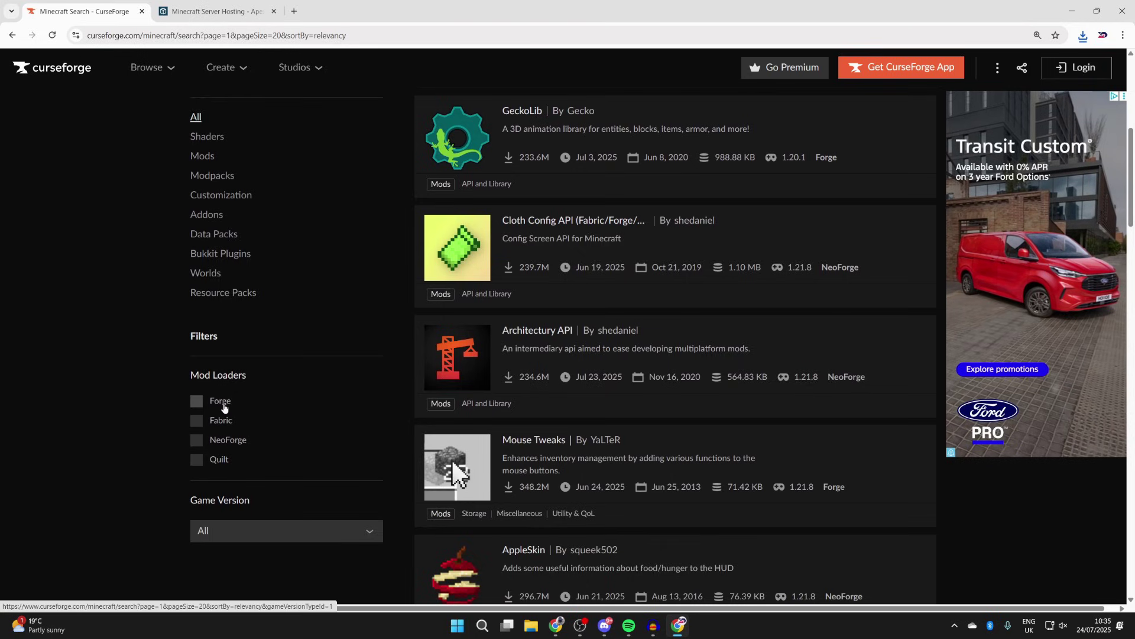
scroll(224, 406, down, 1)
click(225, 475)
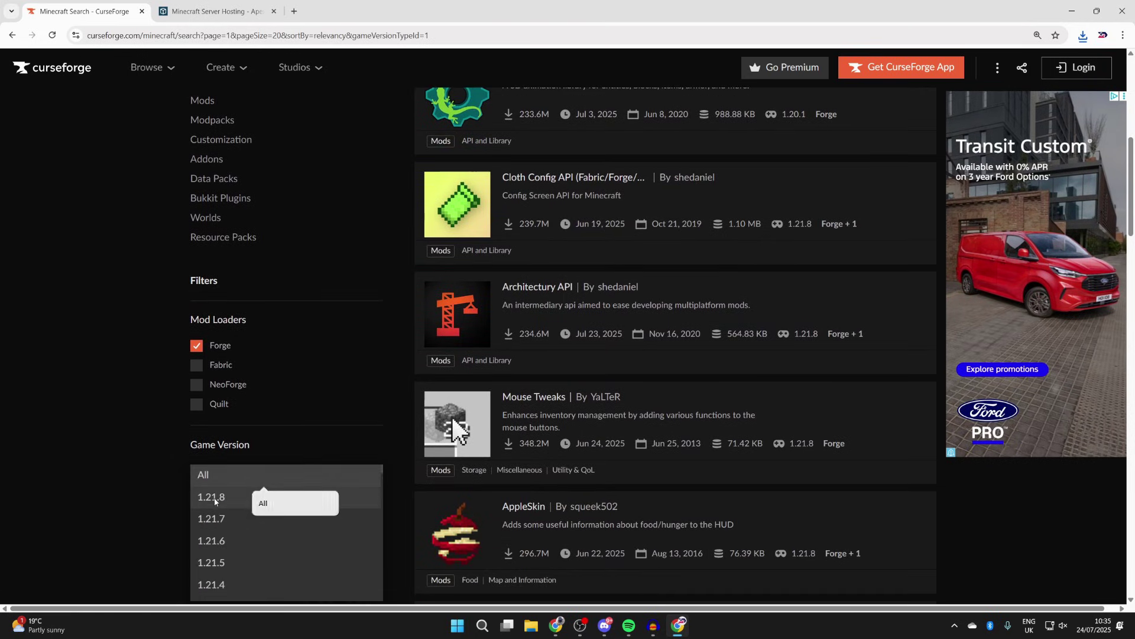
click(211, 500)
Find JourneyMap in the filtered mod list, open its page and look over the description.
scroll(460, 350, down, 10)
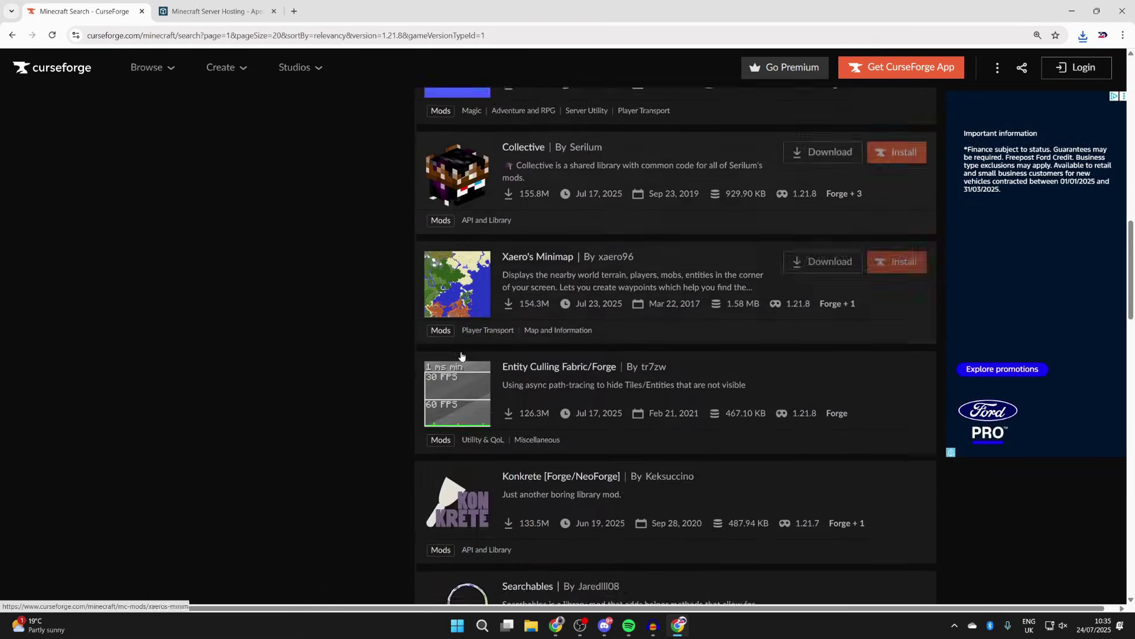
scroll(462, 356, down, 7)
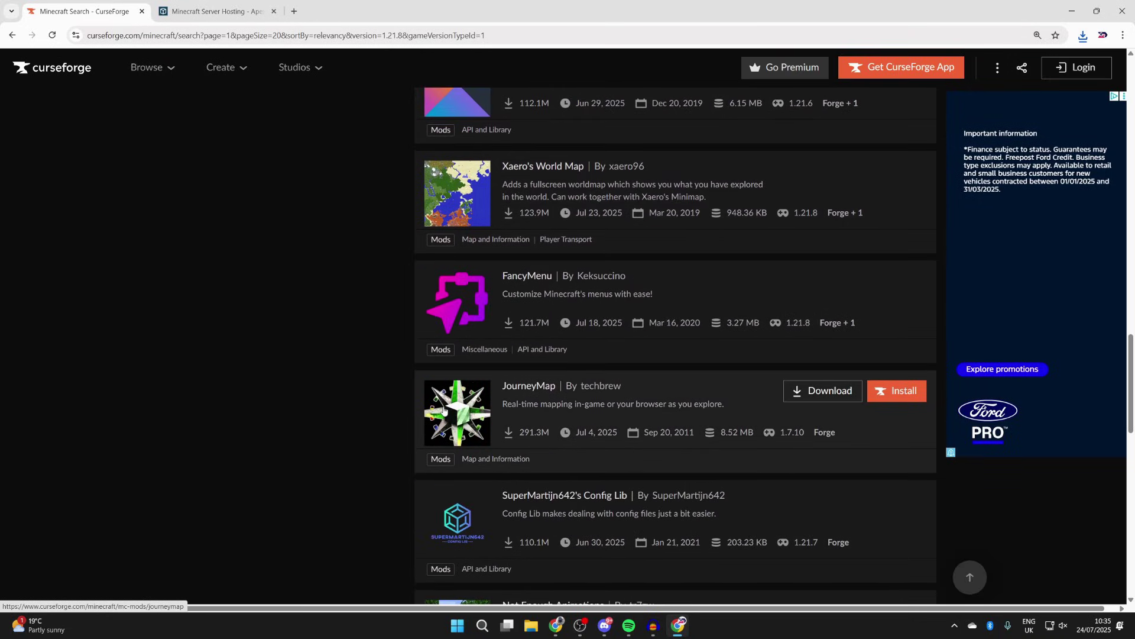
click(449, 405)
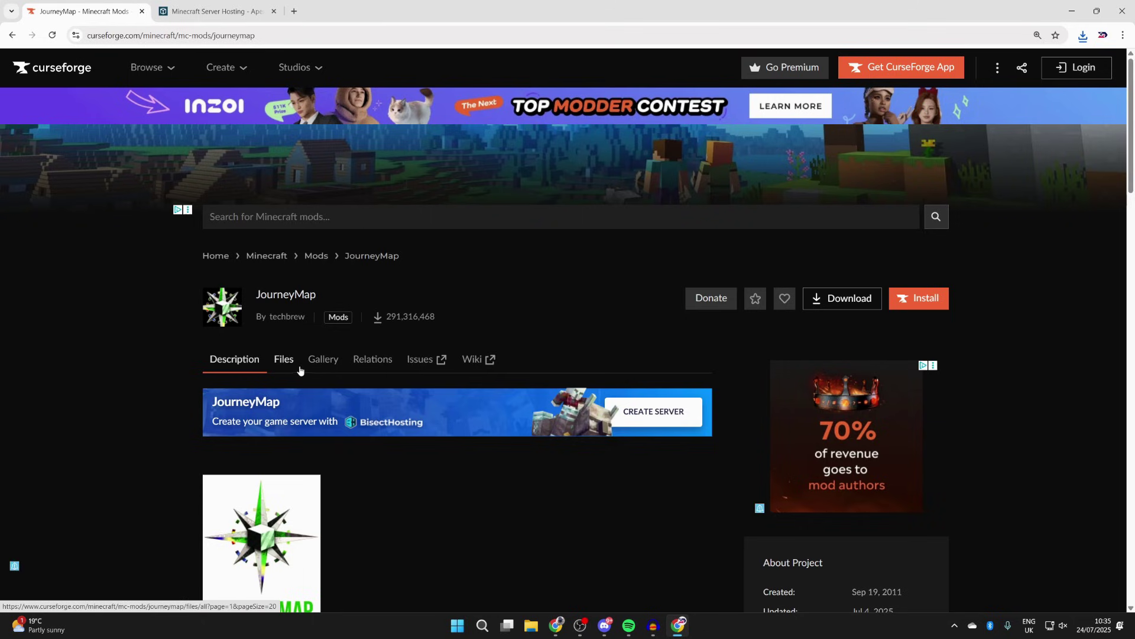
scroll(284, 371, down, 5)
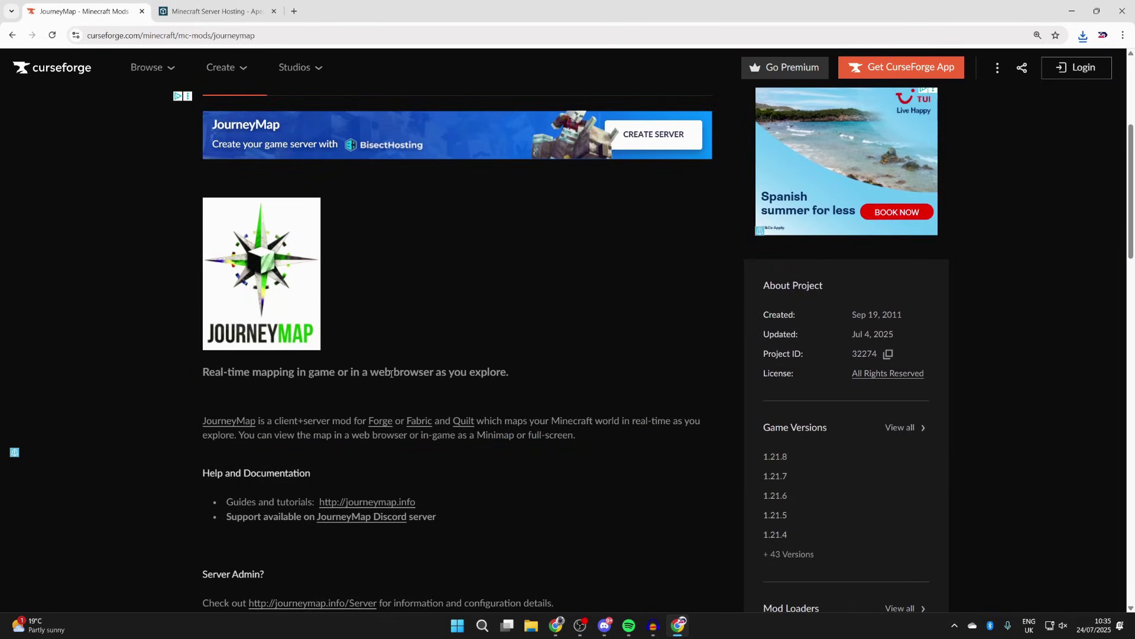
scroll(391, 374, up, 5)
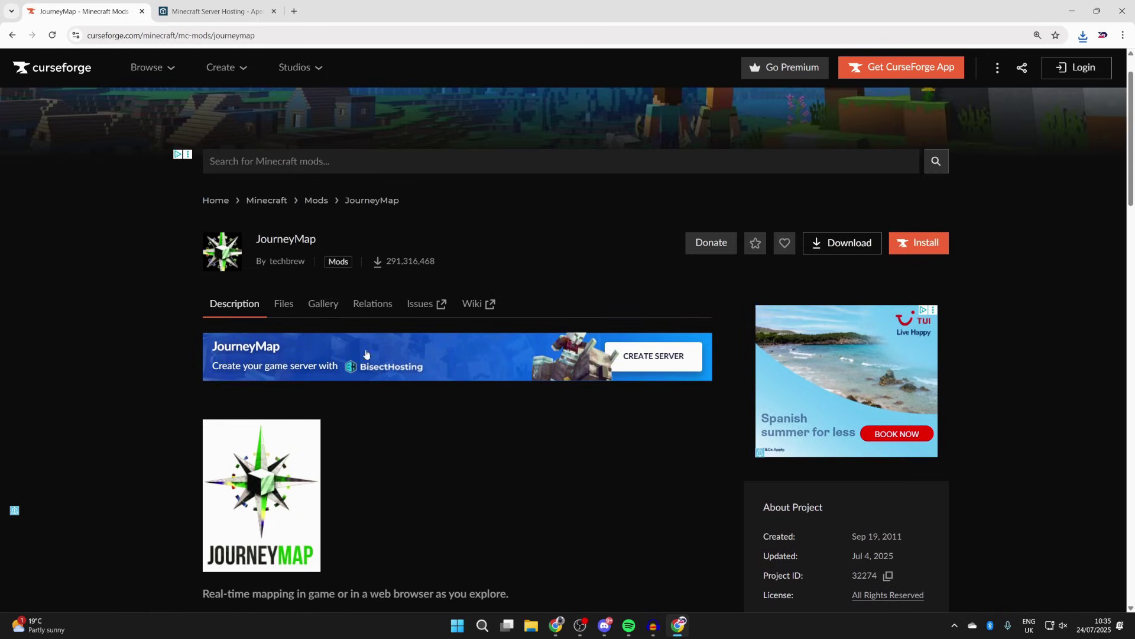
Download JourneyMap's Forge file for 1.21.8, journeymap-forge-1.21.7-6.0.0-beta.53.jar, from its file list and keep the blocked download.
click(291, 303)
scroll(296, 307, down, 2)
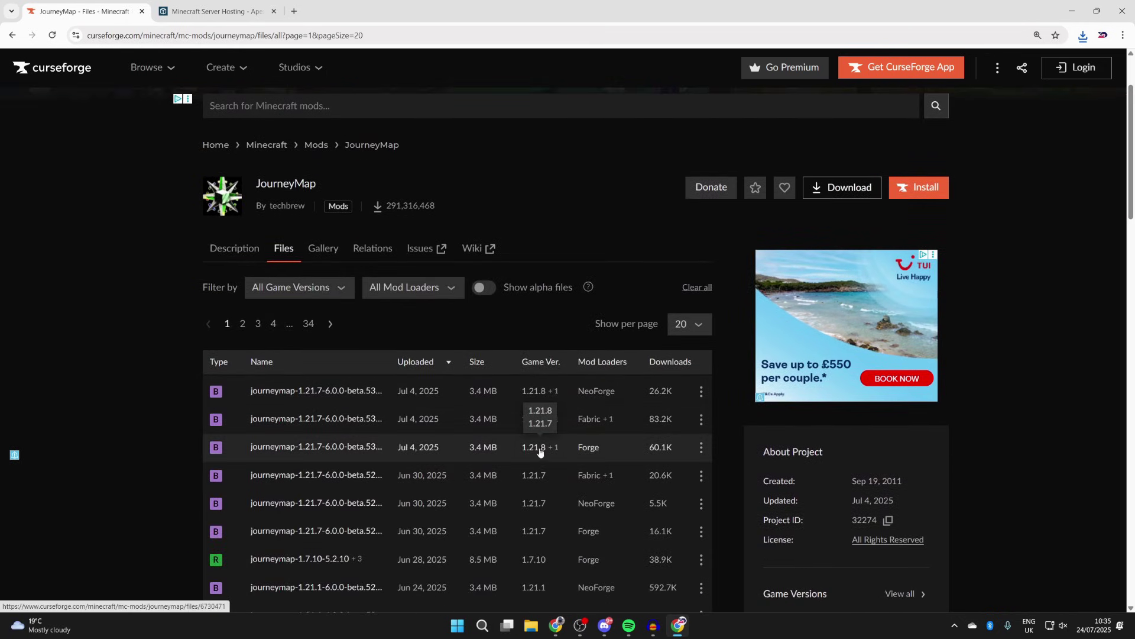
click(702, 448)
click(728, 498)
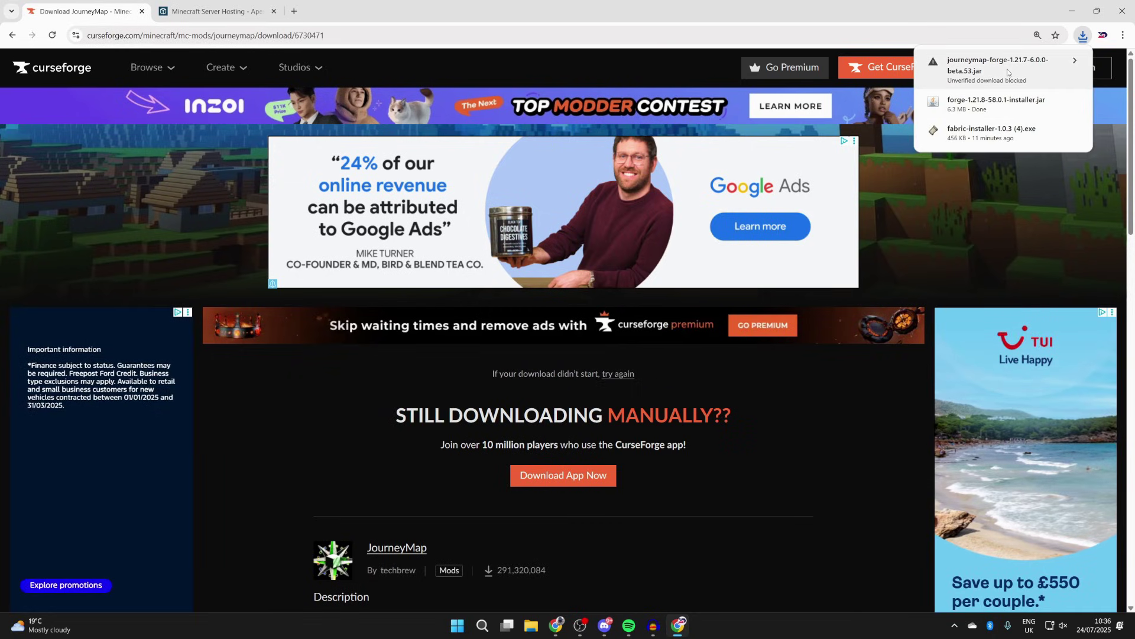
click(1005, 69)
click(1020, 129)
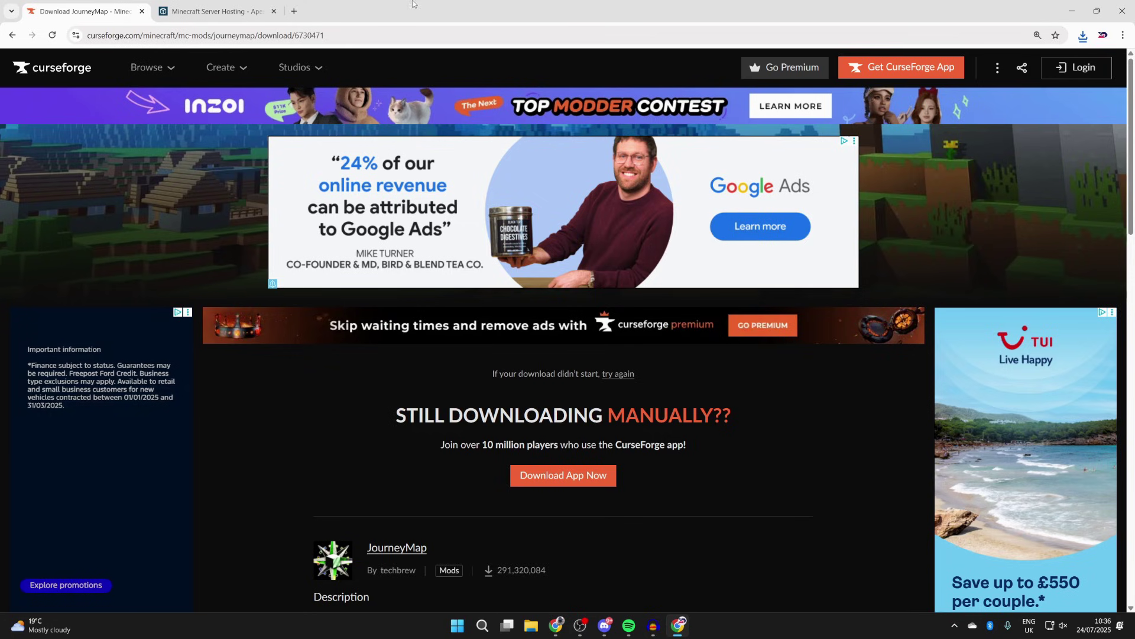
Look through the Apex Hosting page's Minecraft server features and minimise the browser.
click(213, 11)
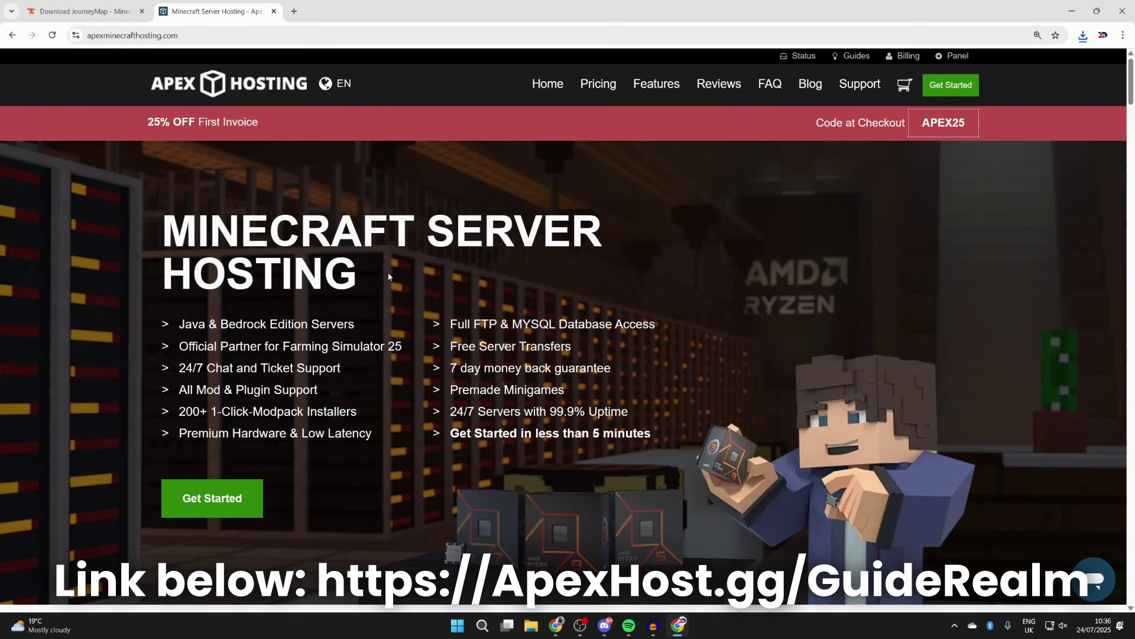
scroll(389, 275, down, 8)
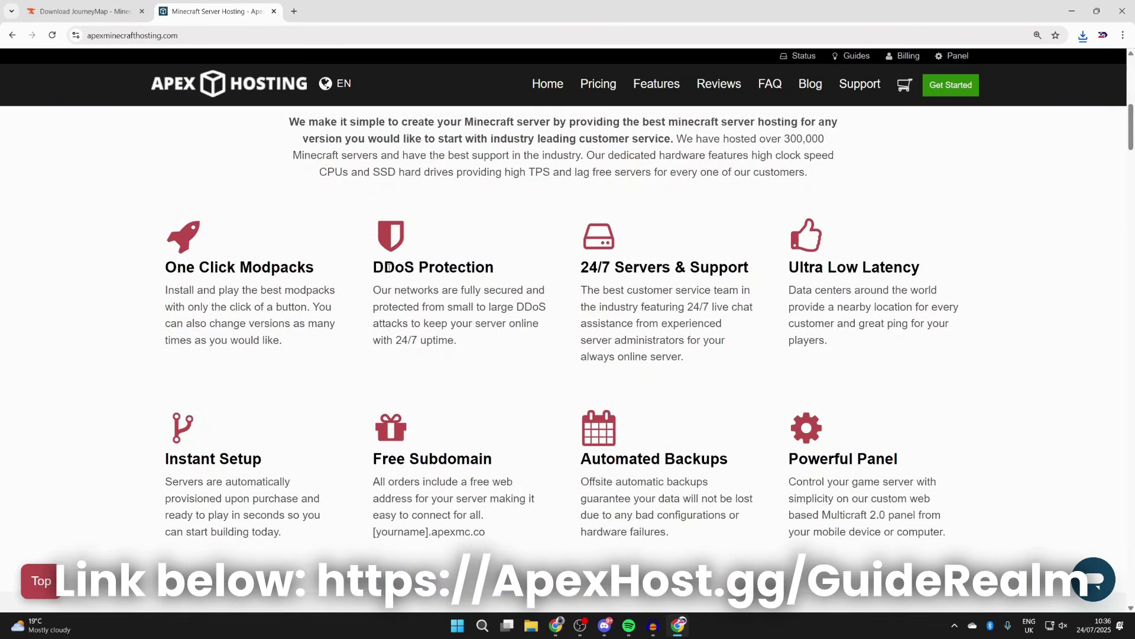
scroll(388, 242, up, 8)
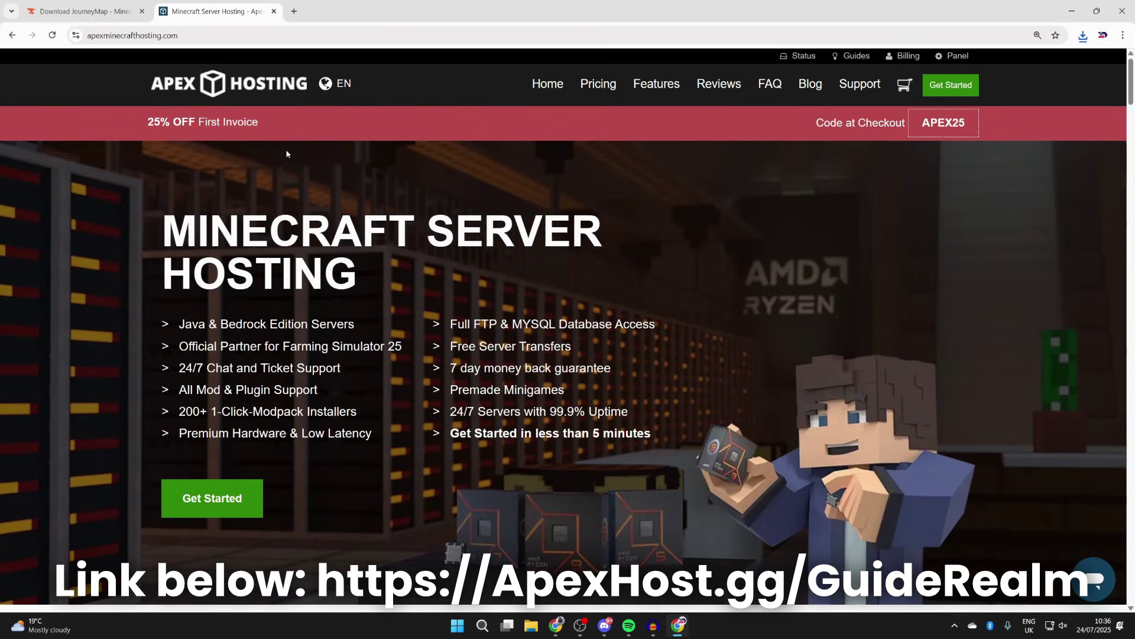
scroll(286, 153, down, 8)
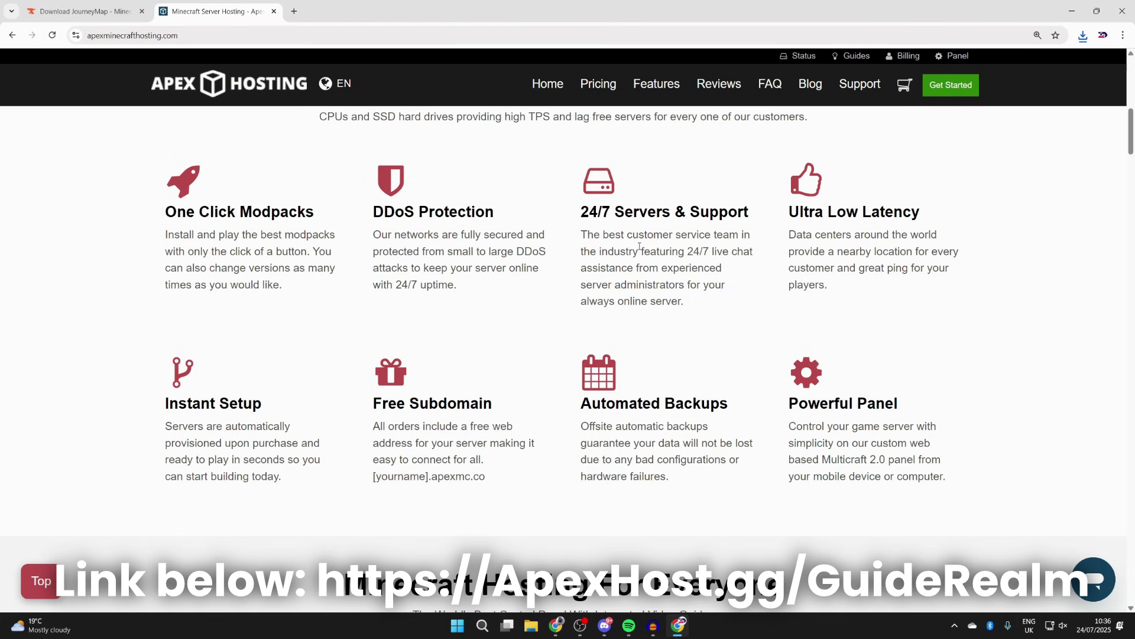
scroll(651, 263, up, 6)
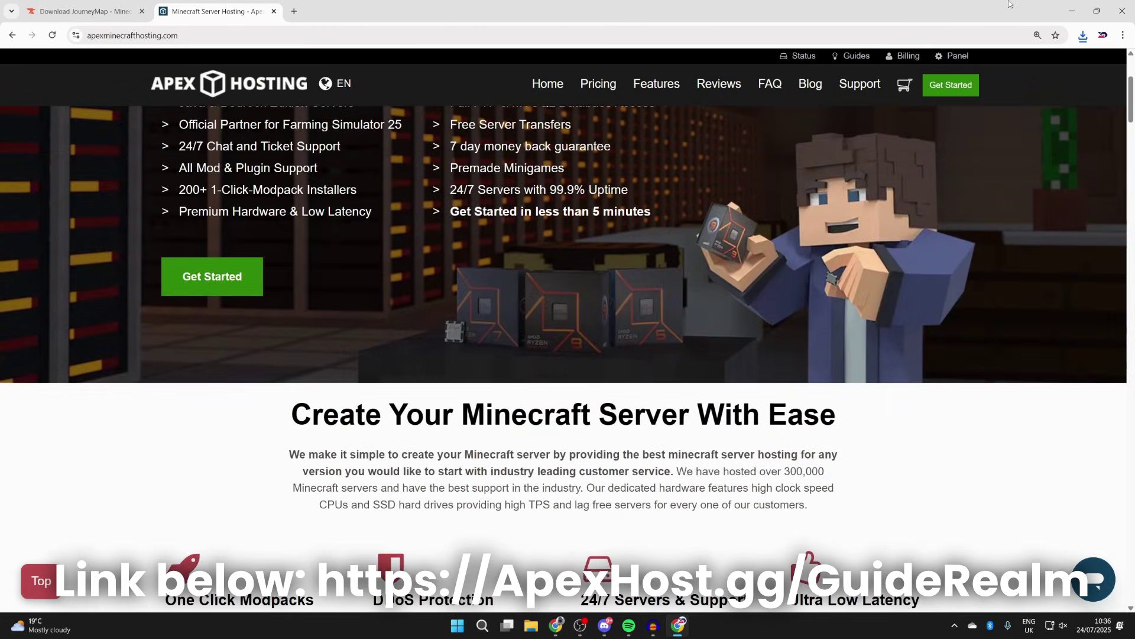
click(1072, 11)
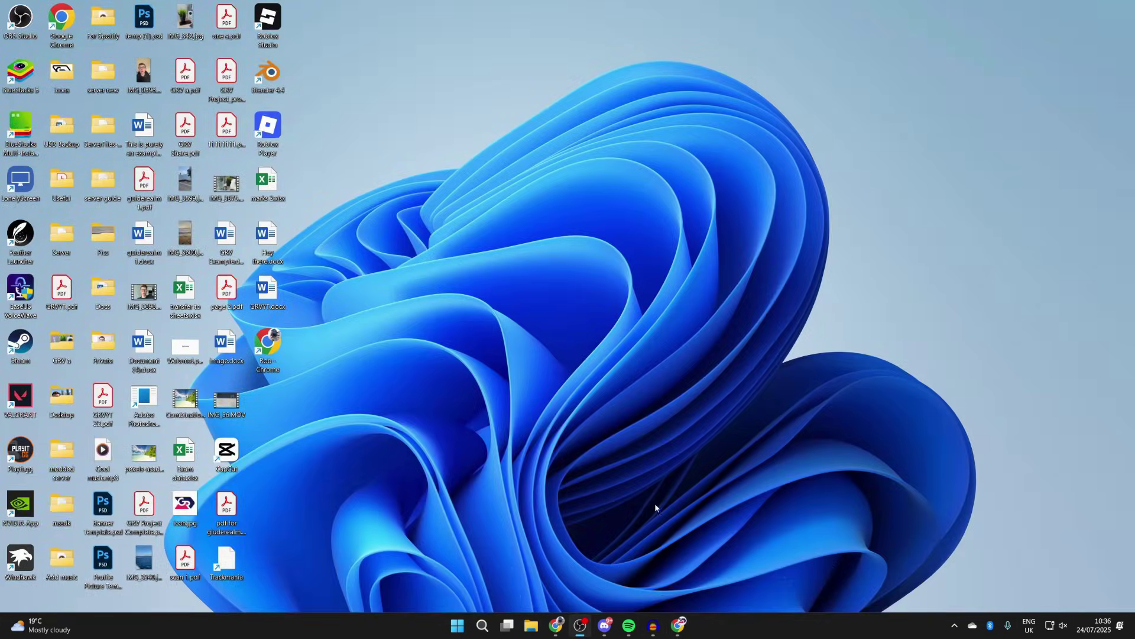
Open the Downloads folder and run forge-1.21.8-58.0.1-installer.jar.
right_click(531, 626)
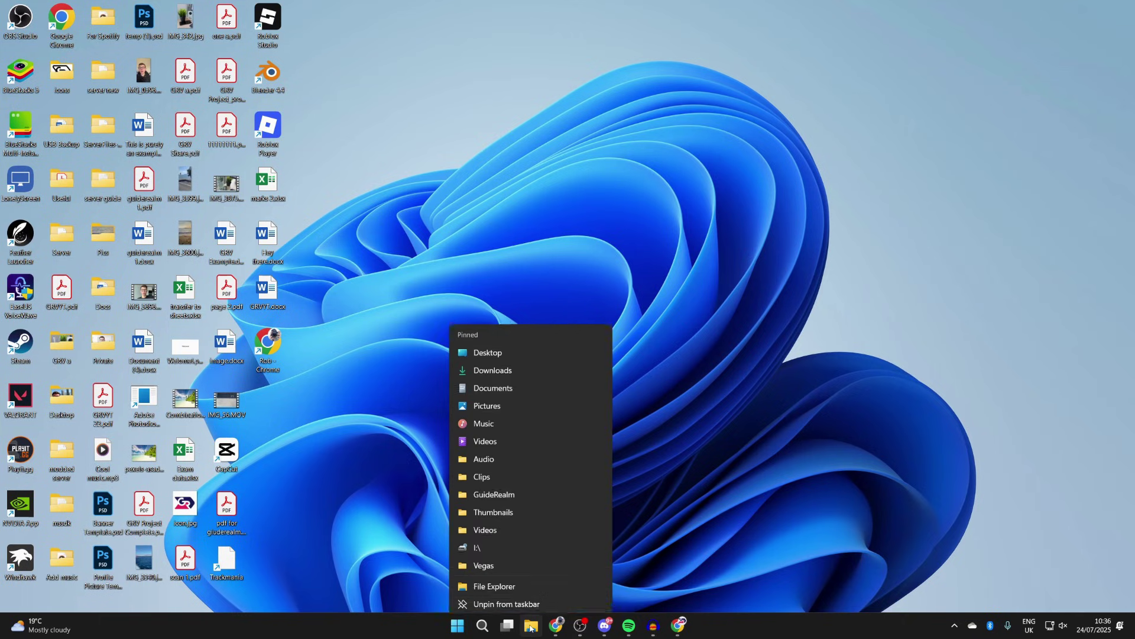
click(537, 361)
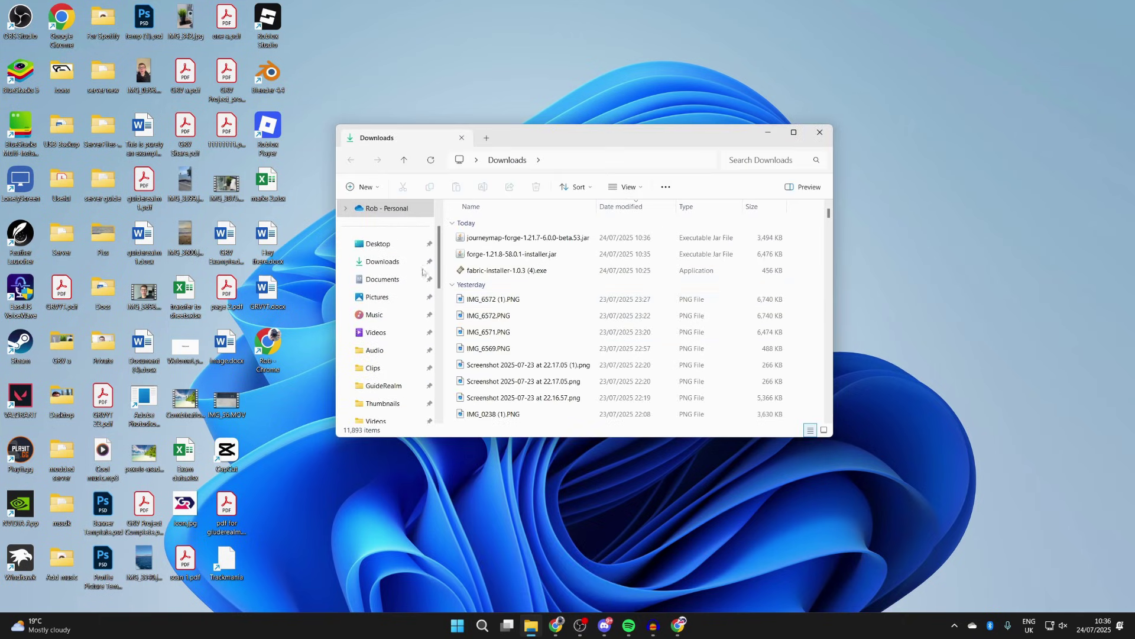
click(408, 263)
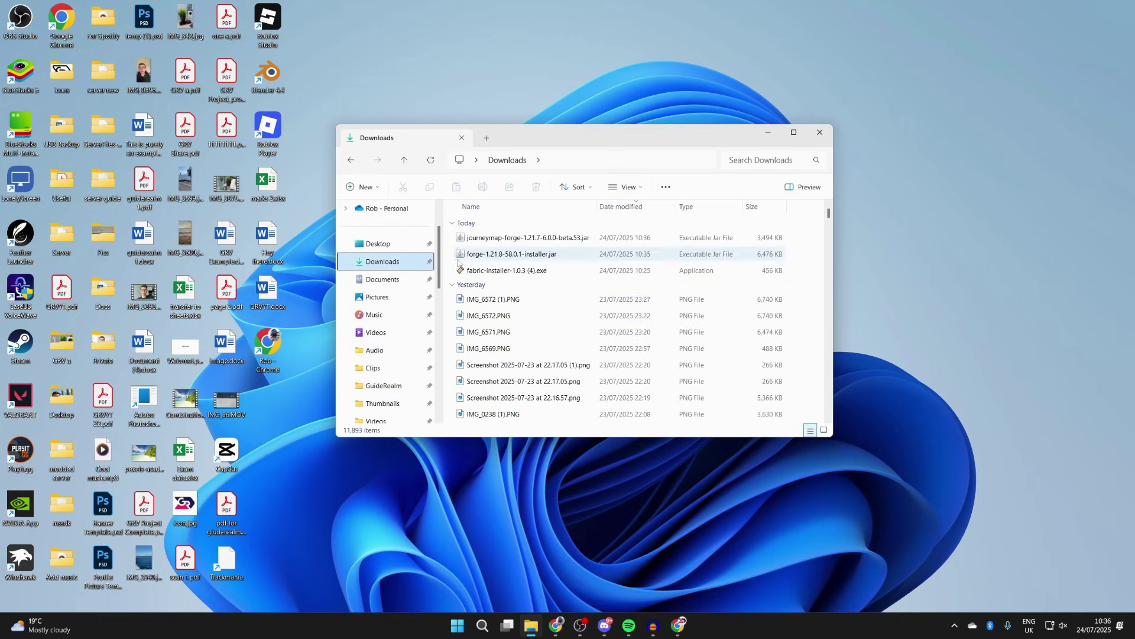
double_click(524, 261)
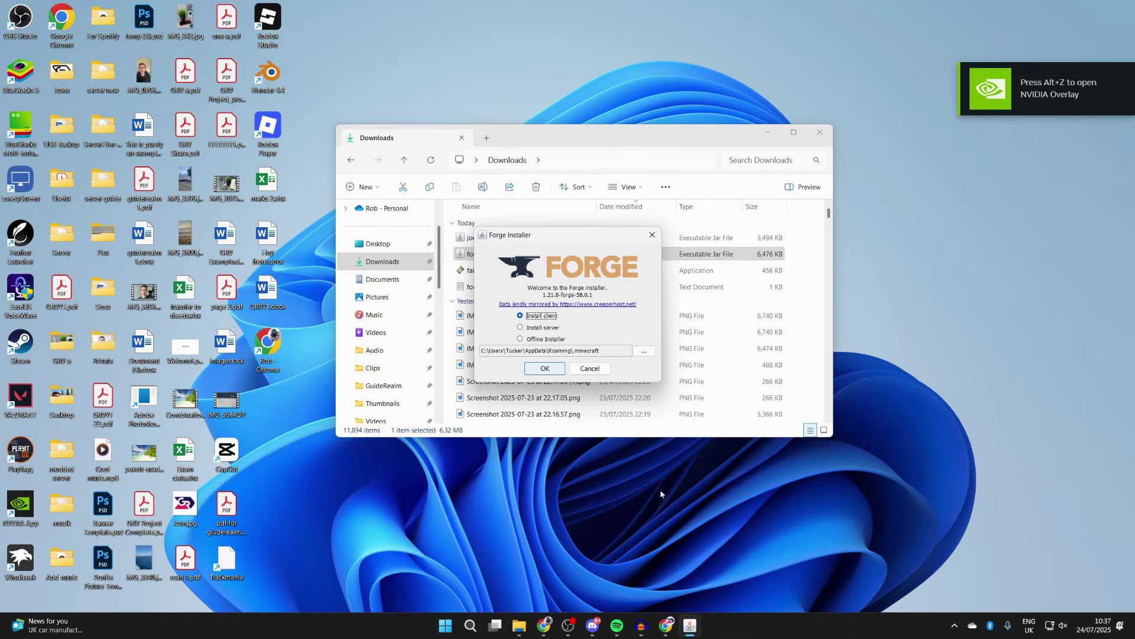
Switch to Chrome and visit java.com, the site that offers the Java download.
click(676, 628)
click(391, 37)
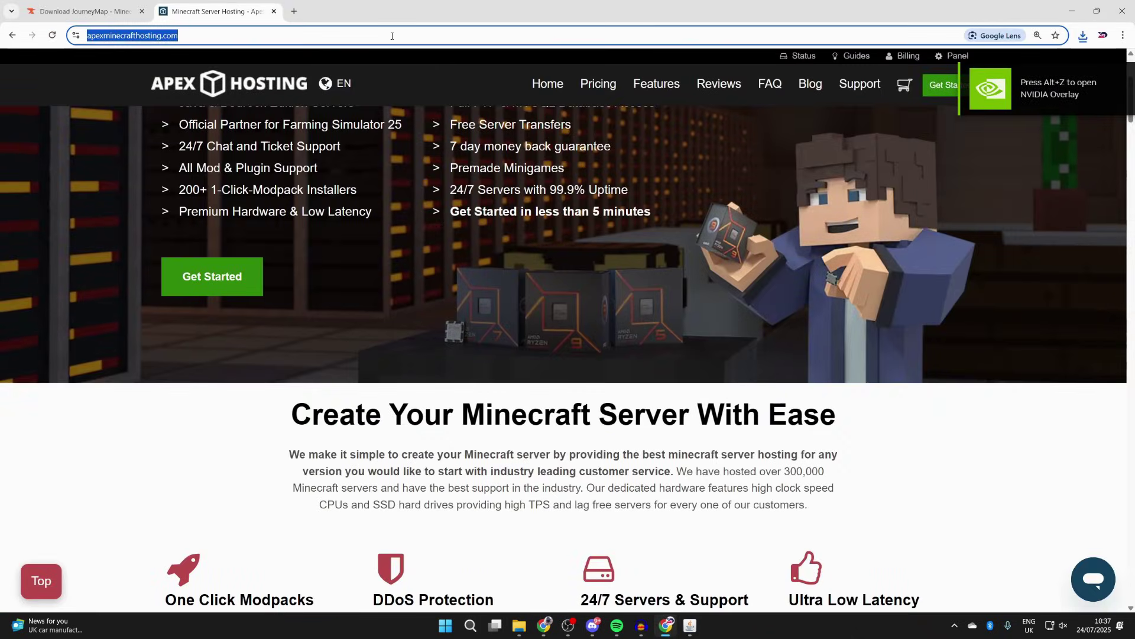
text(java)
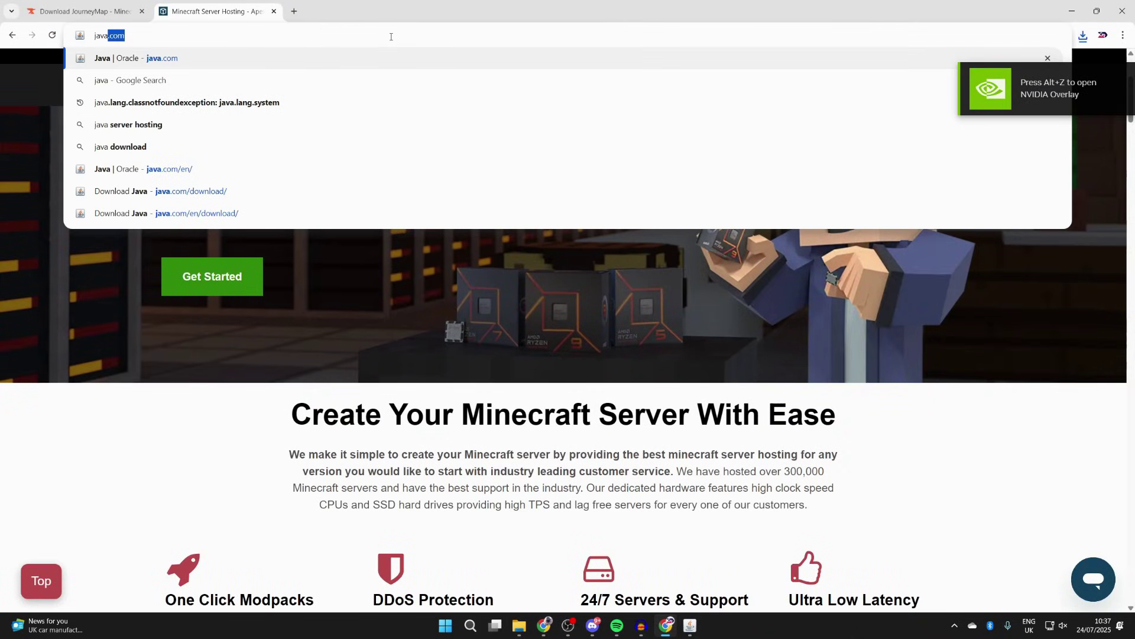
key(Return)
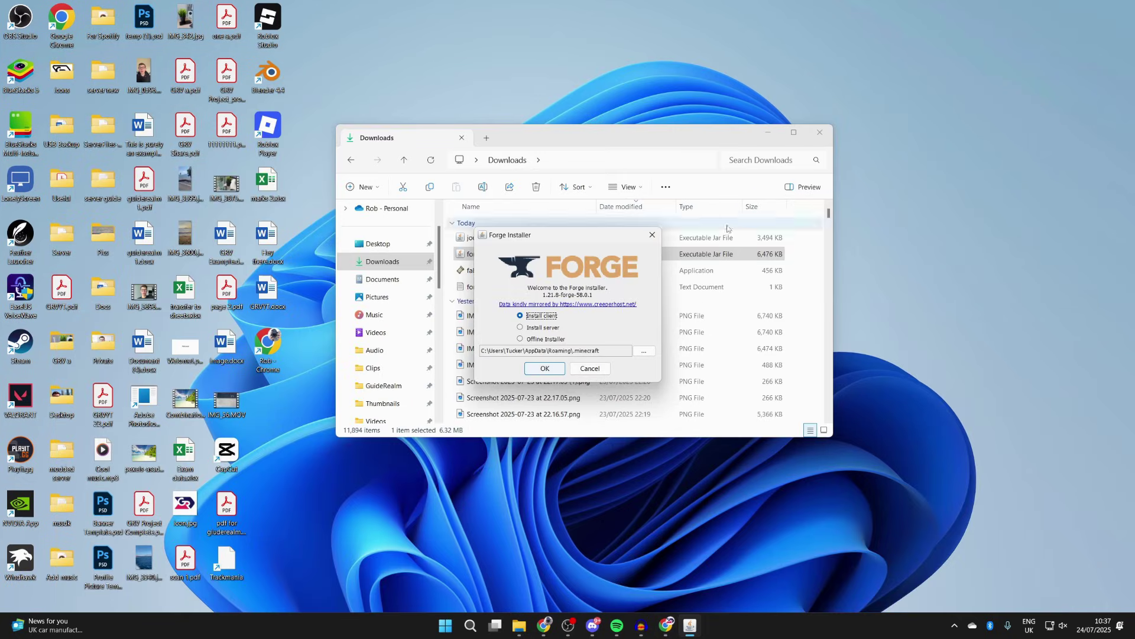
Reopen the Forge installer jar with Java(TM) Platform SE binary, always using that app for .jar files, and install the Forge client.
click(652, 235)
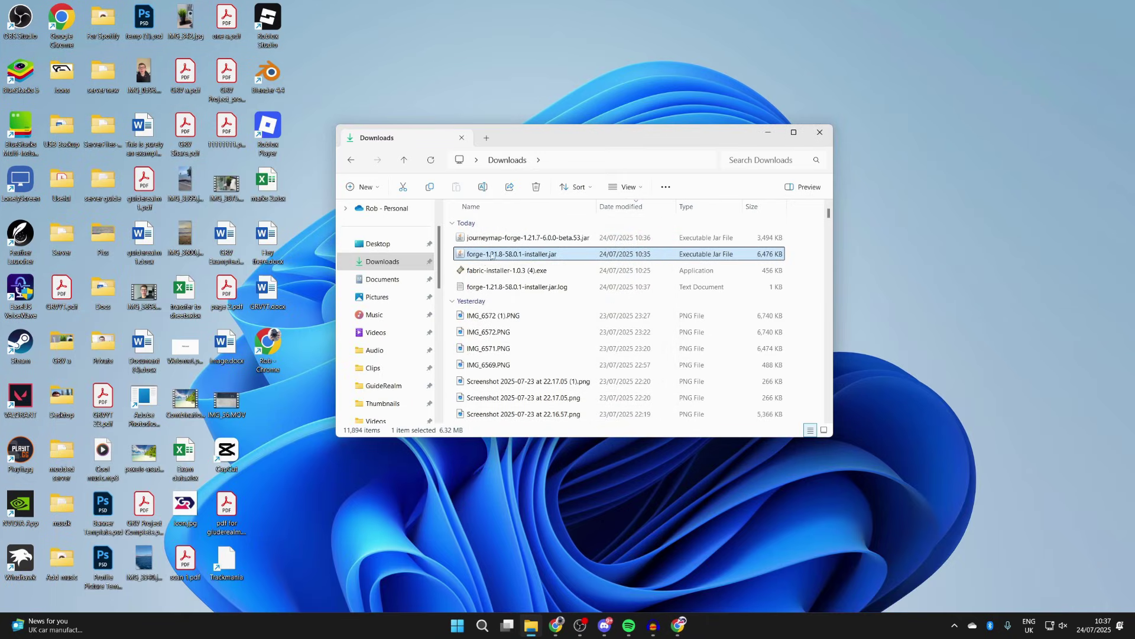
right_click(489, 253)
mouse_move(538, 302)
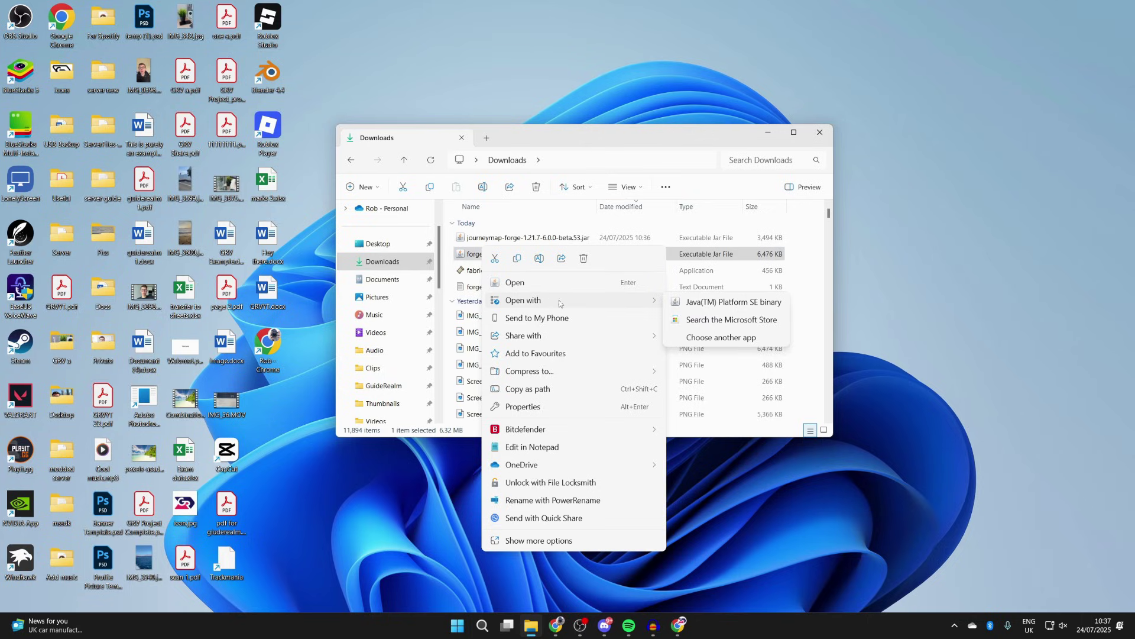
click(752, 337)
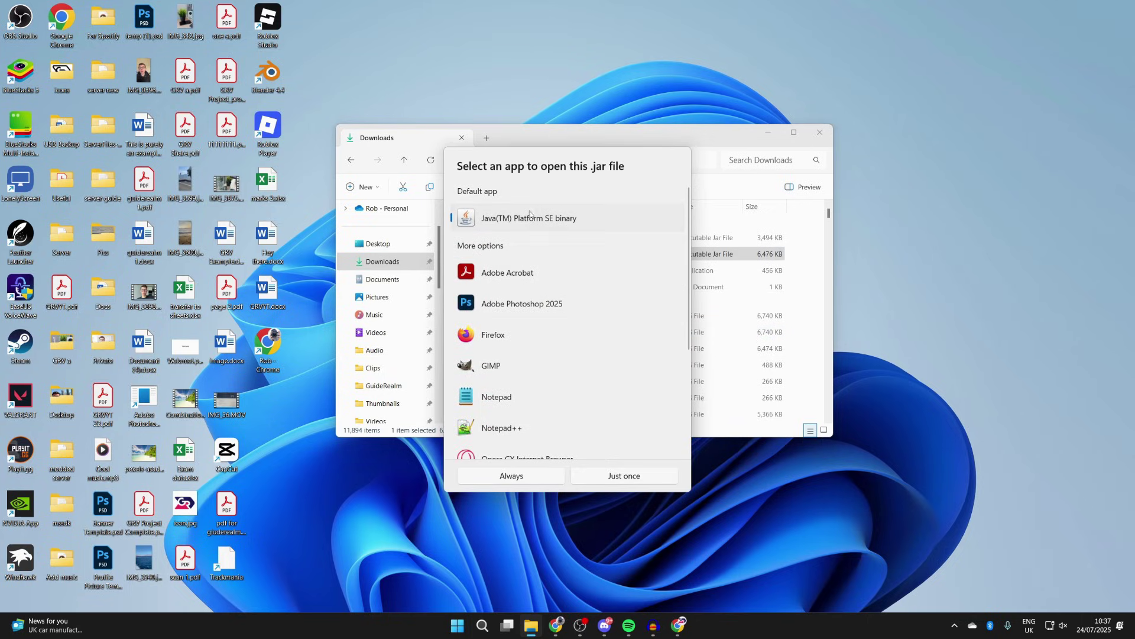
click(535, 481)
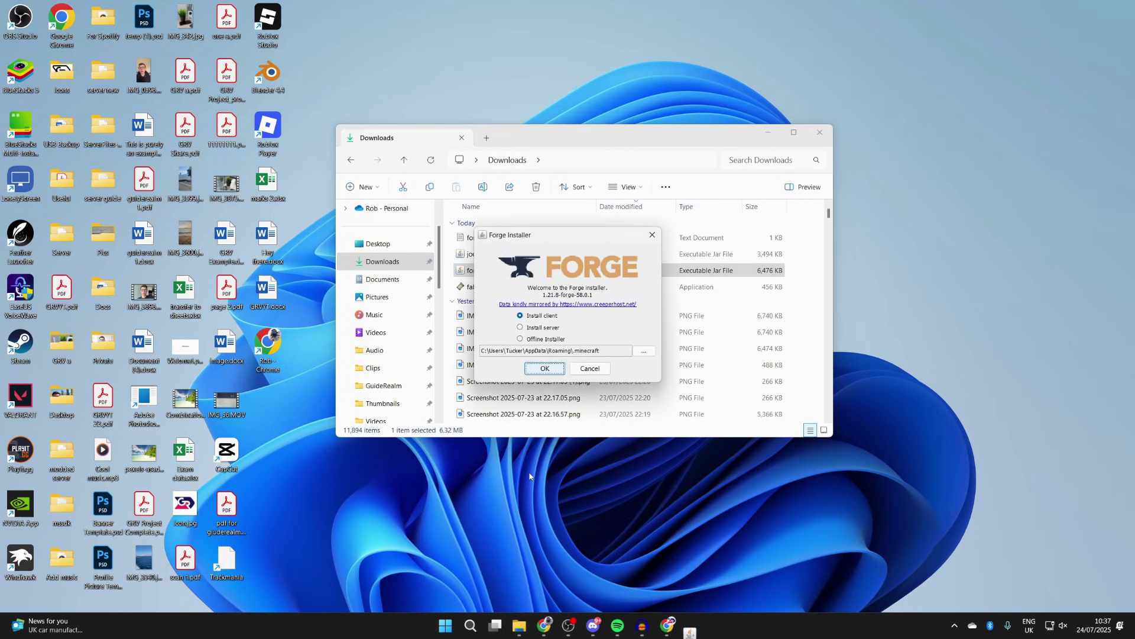
click(537, 367)
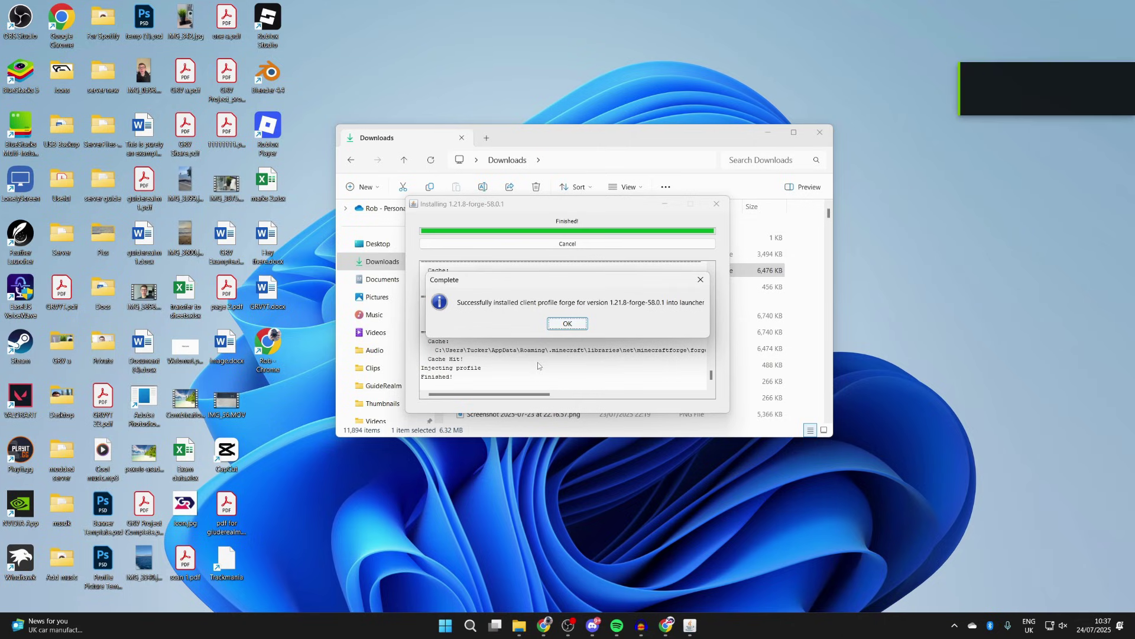
key(Return)
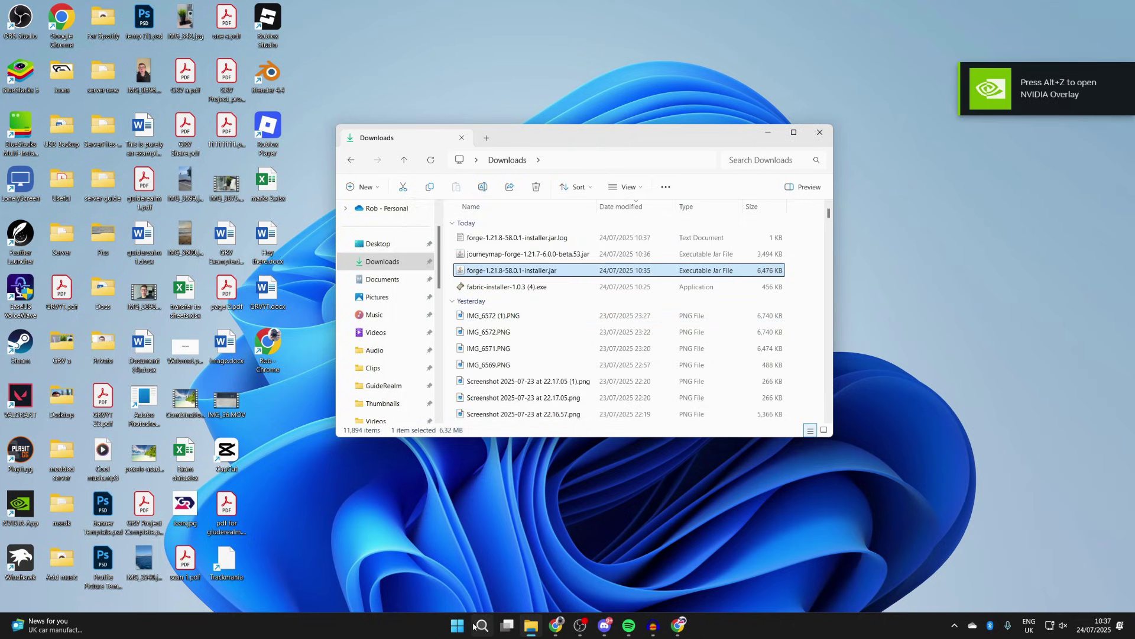
Search Windows for minecraft, start the Minecraft Launcher and show the Java Edition installations.
click(473, 625)
text(minecraft)
key(Return)
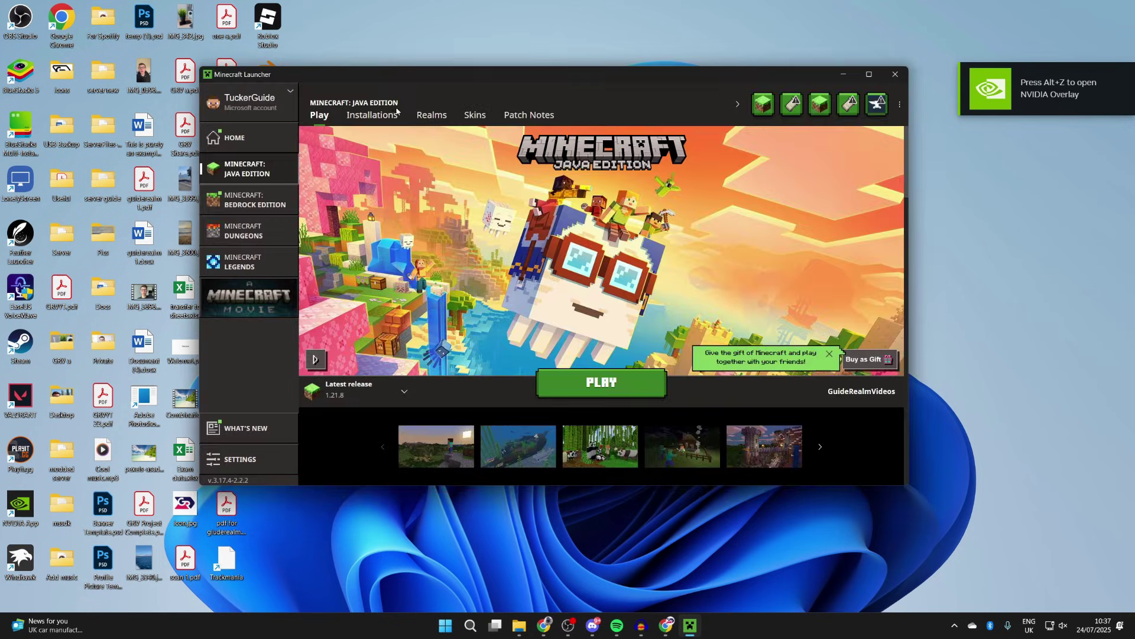
click(372, 115)
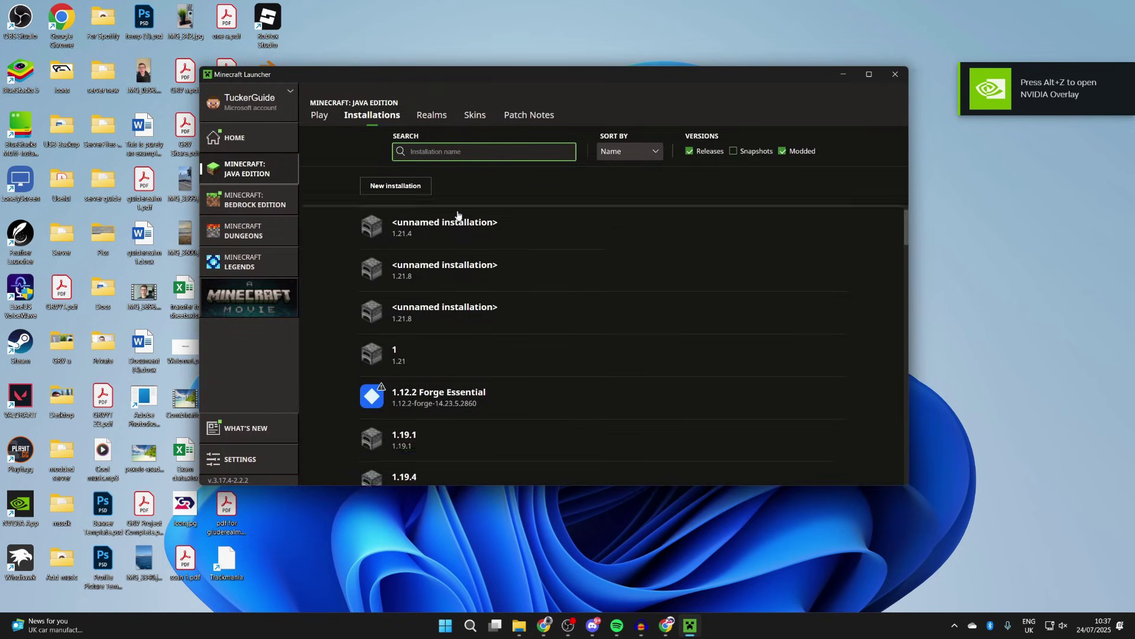
Open the game folder of the forge installation 1.21.8-forge-58.0.1 and go into its mods folder.
scroll(459, 215, down, 15)
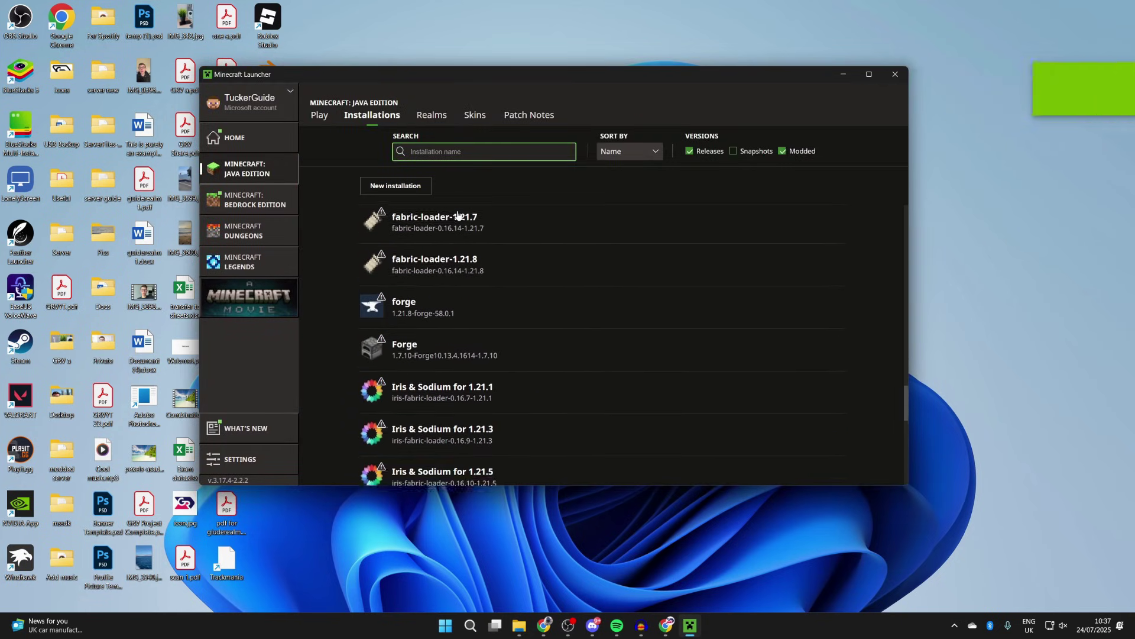
scroll(459, 214, up, 1)
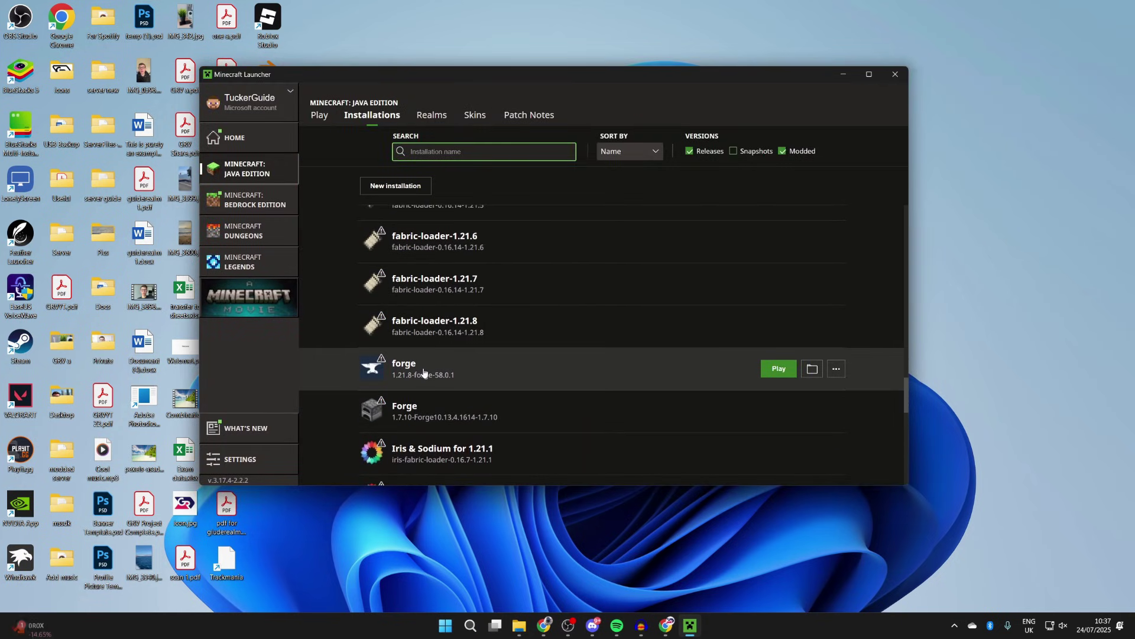
click(812, 369)
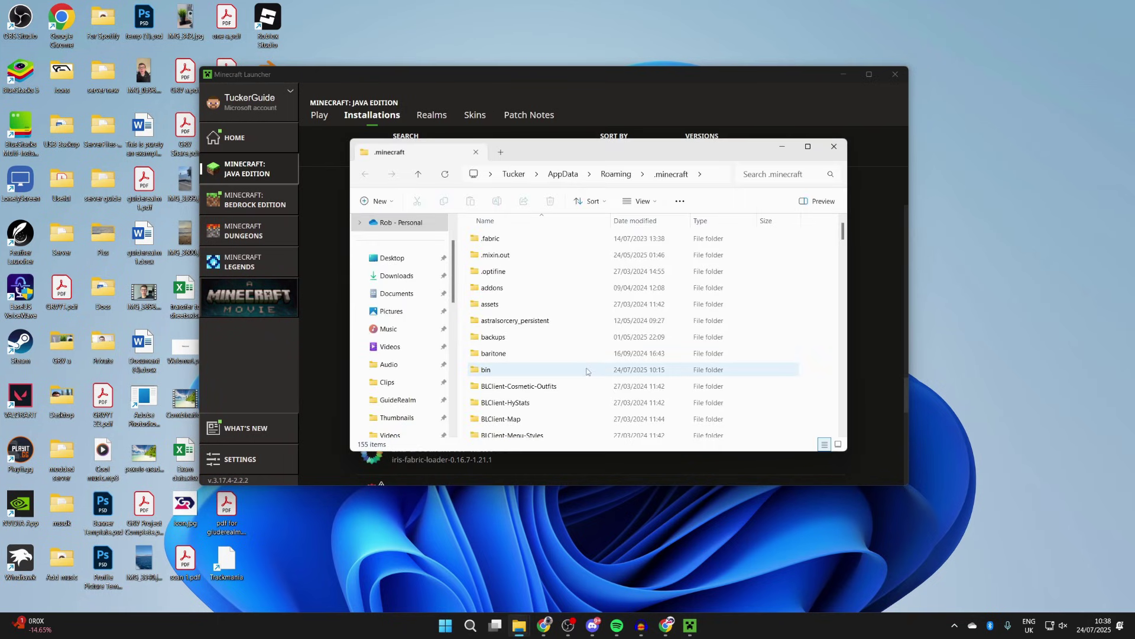
scroll(587, 369, down, 9)
scroll(587, 369, down, 2)
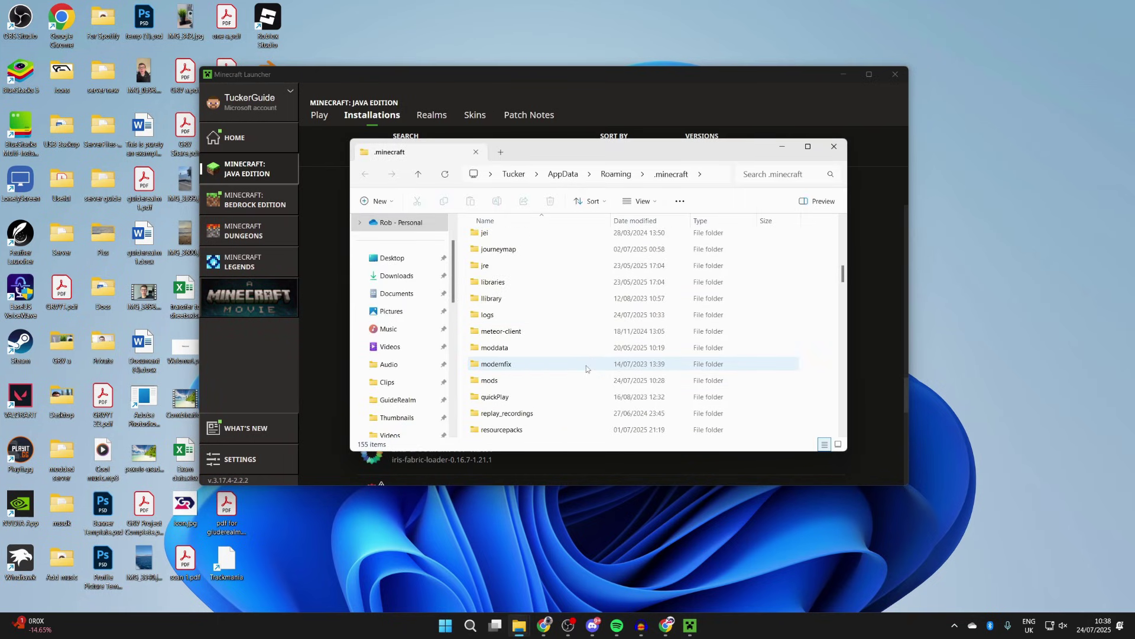
click(573, 382)
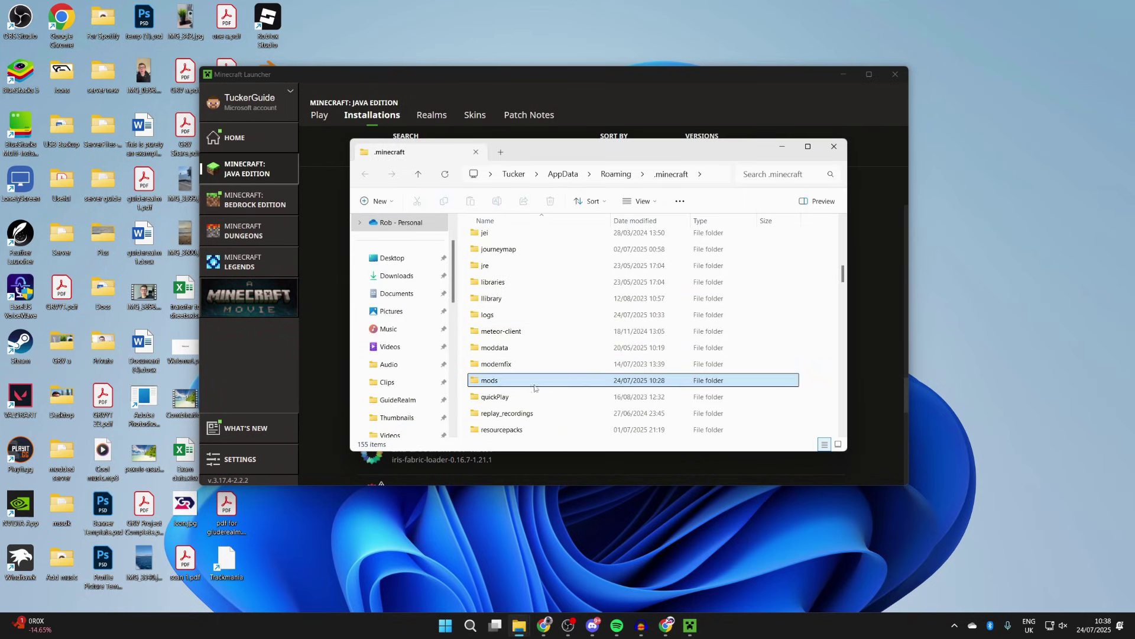
double_click(566, 386)
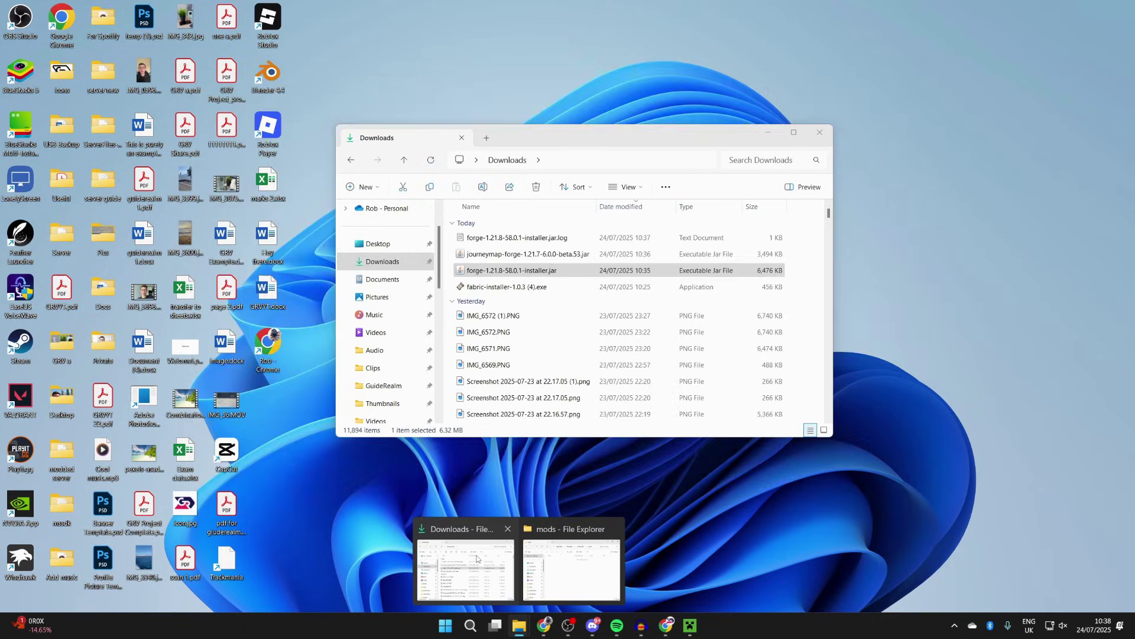
Move journeymap-forge-1.21.7-6.0.0-beta.53.jar from the Downloads folder into the mods folder.
drag(565, 152, 750, 198)
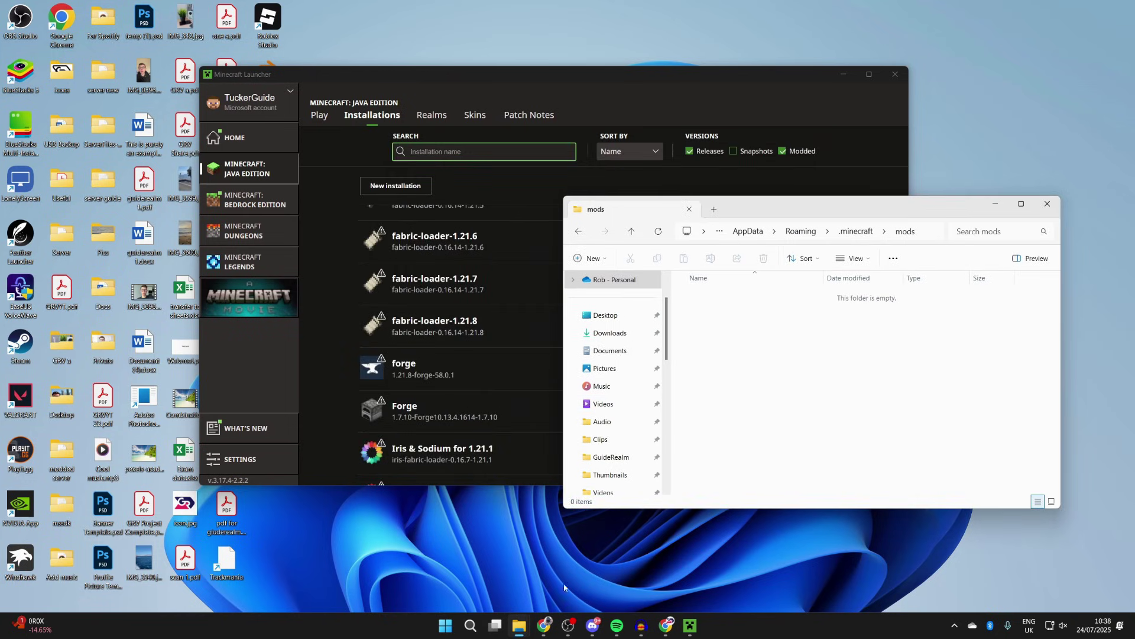
mouse_move(519, 625)
click(476, 552)
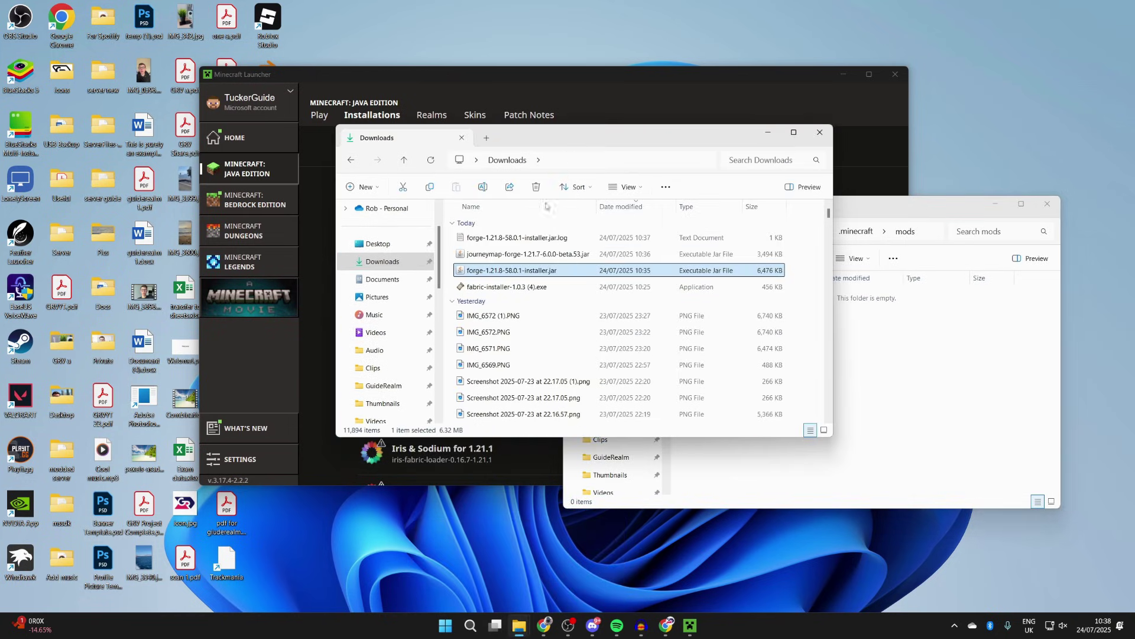
drag(497, 255, 498, 262)
drag(498, 263, 813, 340)
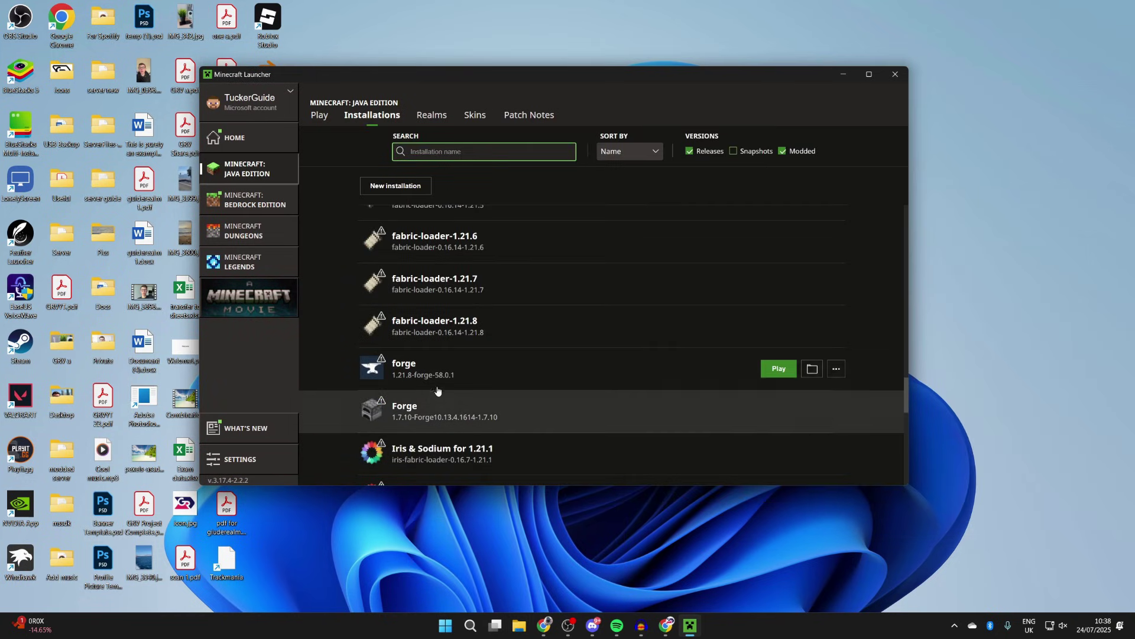
Launch the 1.21.8-forge-58.0.1 installation and check JourneyMap in the mod list and in a singleplayer world.
click(780, 372)
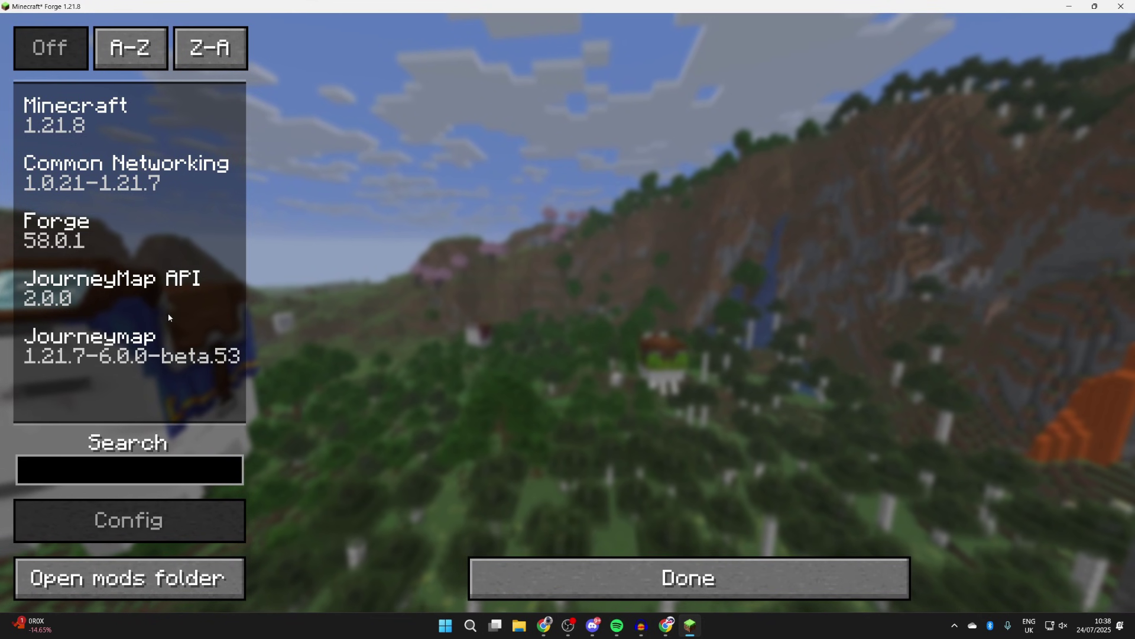
click(105, 290)
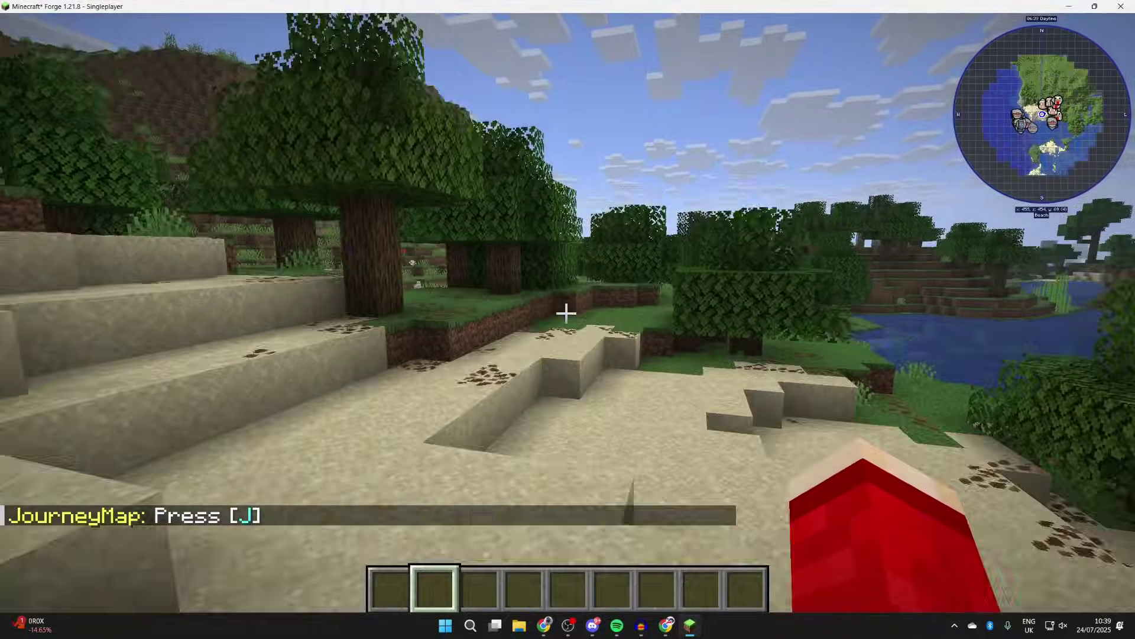
key(w)
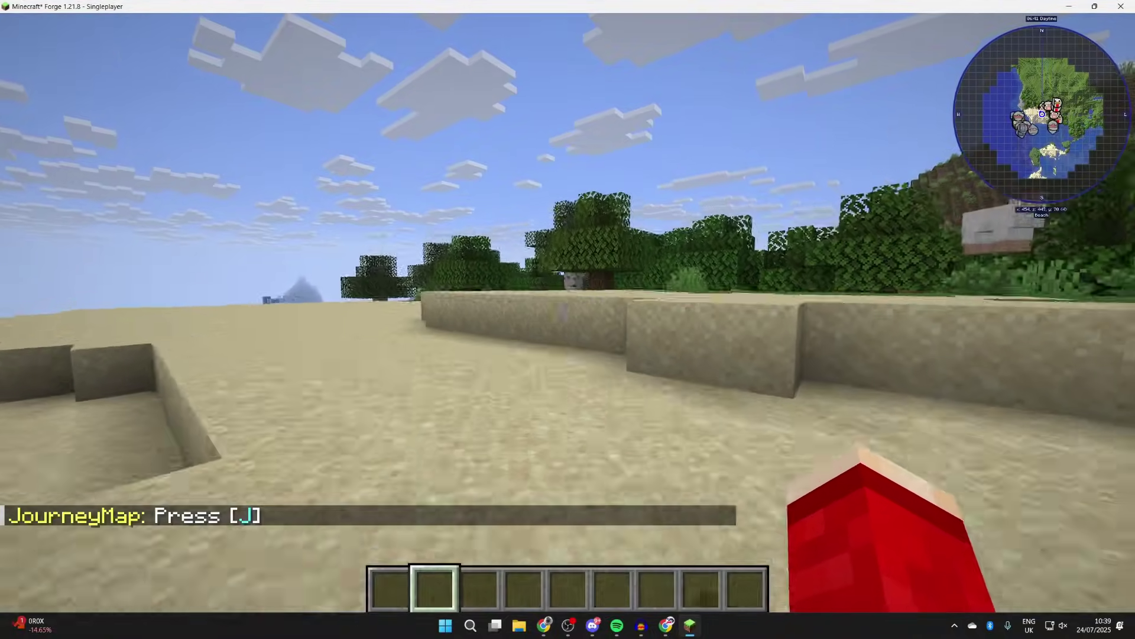